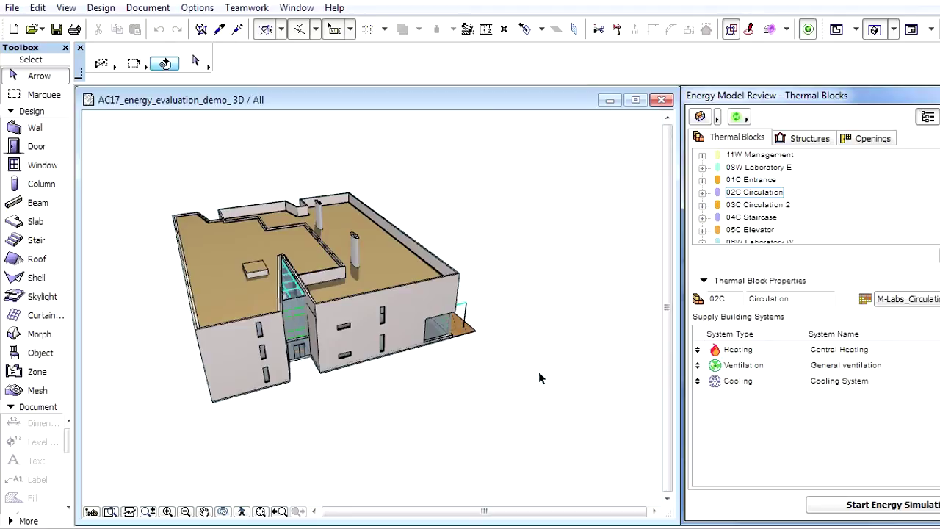
Orbit to a near-level front view and review 02C Circulation's heating, ventilation and cooling systems
mouse_move(546, 376)
shift+middle_down()
mouse_move(541, 341)
mouse_move(554, 325)
mouse_move(543, 340)
mouse_move(517, 340)
mouse_move(487, 399)
mouse_move(459, 357)
mouse_move(462, 367)
mouse_move(544, 369)
shift+middle_up()
scroll(339, 373, up, 3)
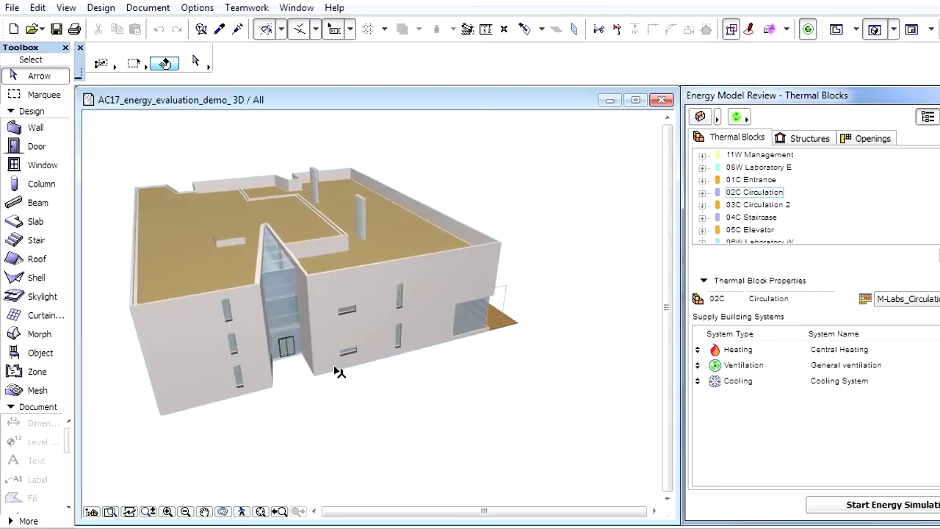
scroll(339, 373, up, 2)
shift+middle_drag(501, 405, 205, 414)
click(739, 347)
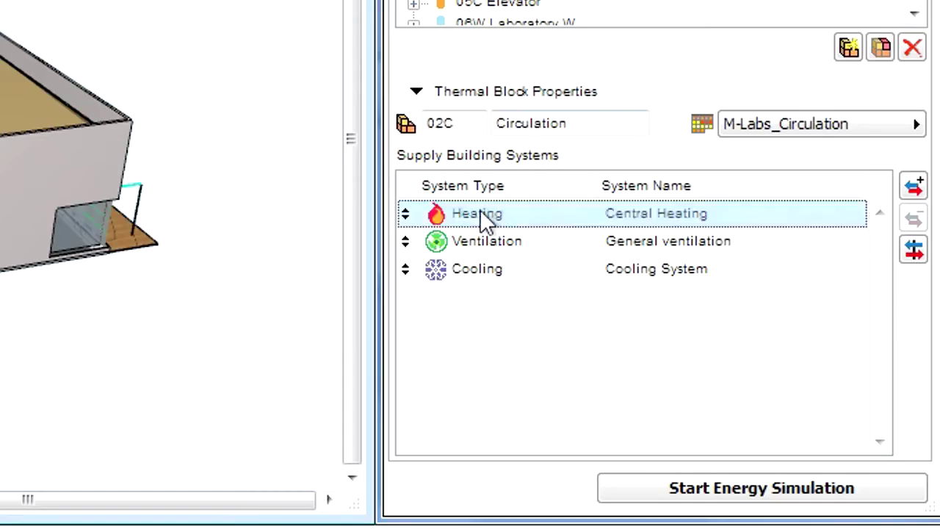
click(478, 239)
click(477, 270)
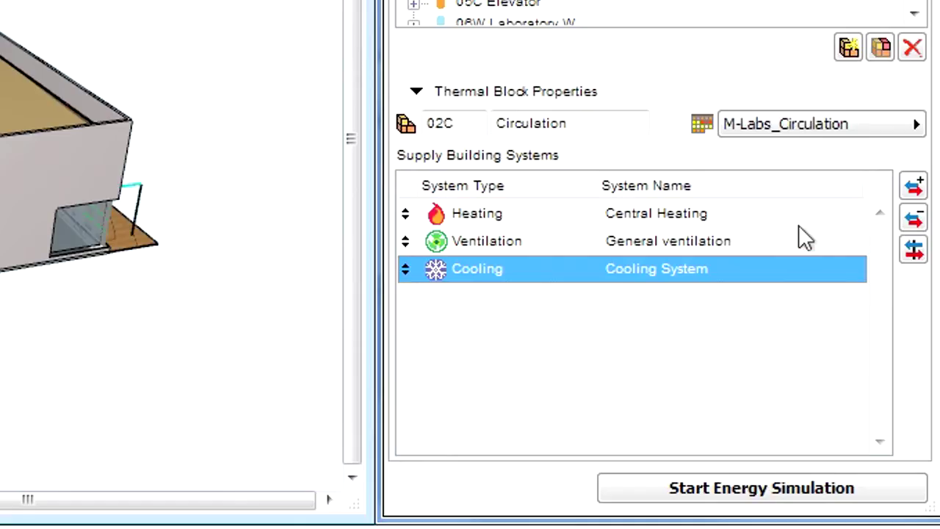
In Building Systems, try Central Heating as Not Yet Specified and as District Heating
click(913, 253)
click(58, 77)
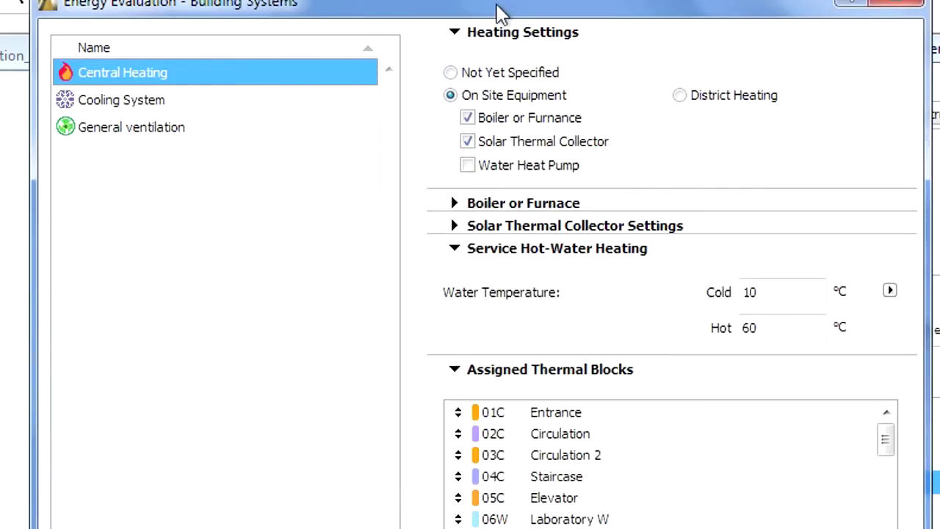
drag(501, 13, 489, 26)
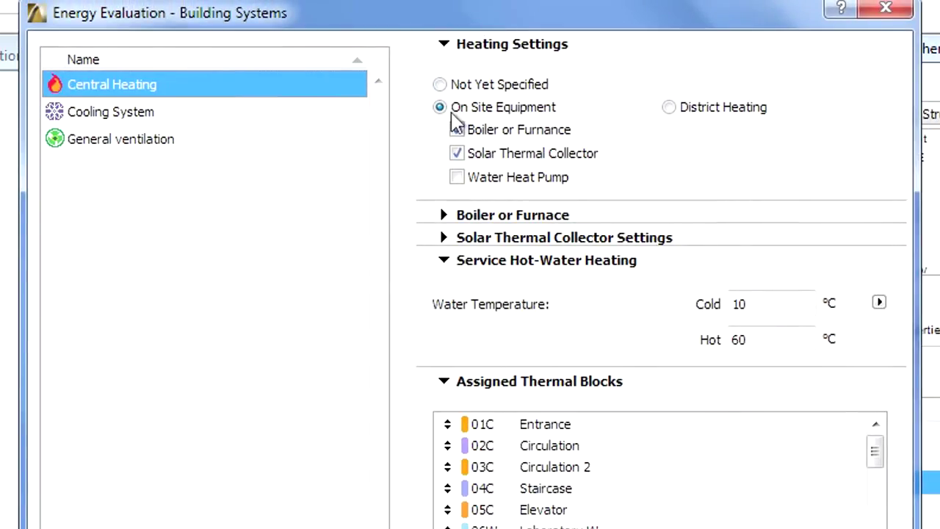
click(439, 85)
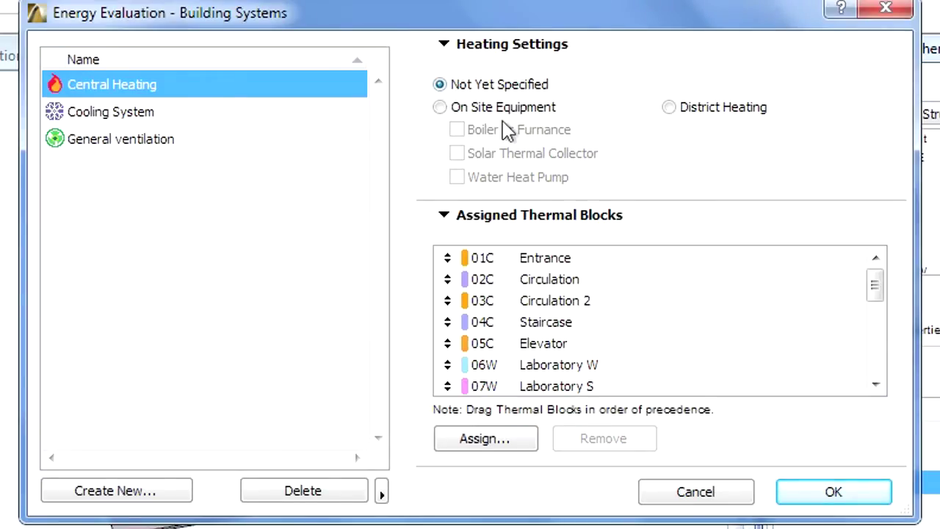
click(670, 108)
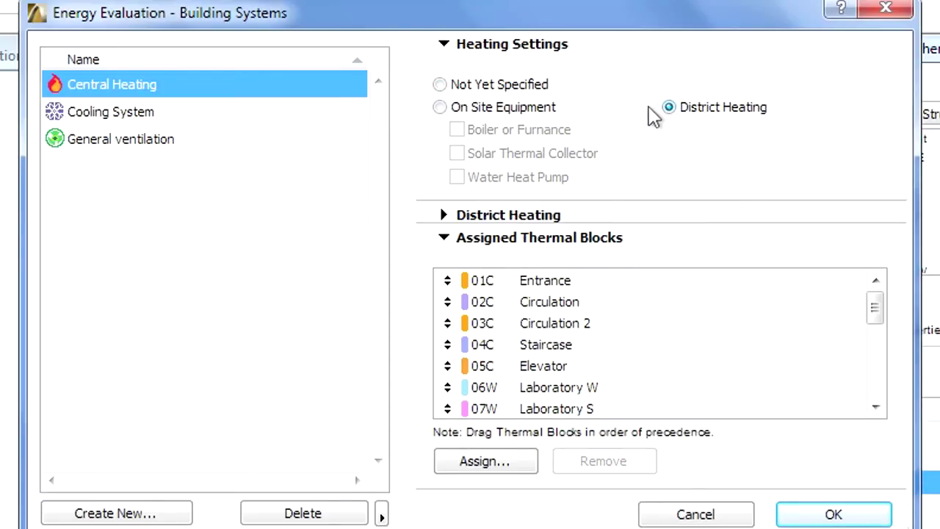
click(444, 215)
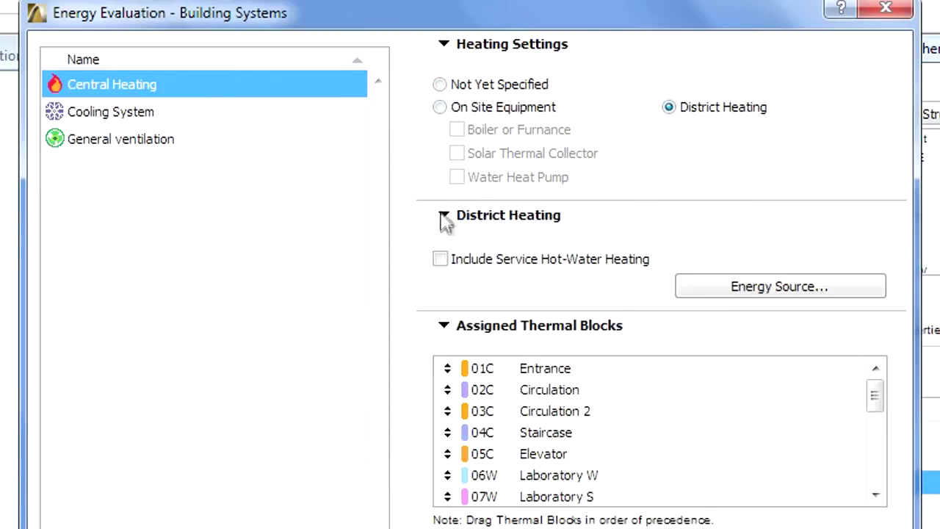
Return Central Heating to On Site Equipment and review the boiler, solar collector and hot-water sections
click(440, 108)
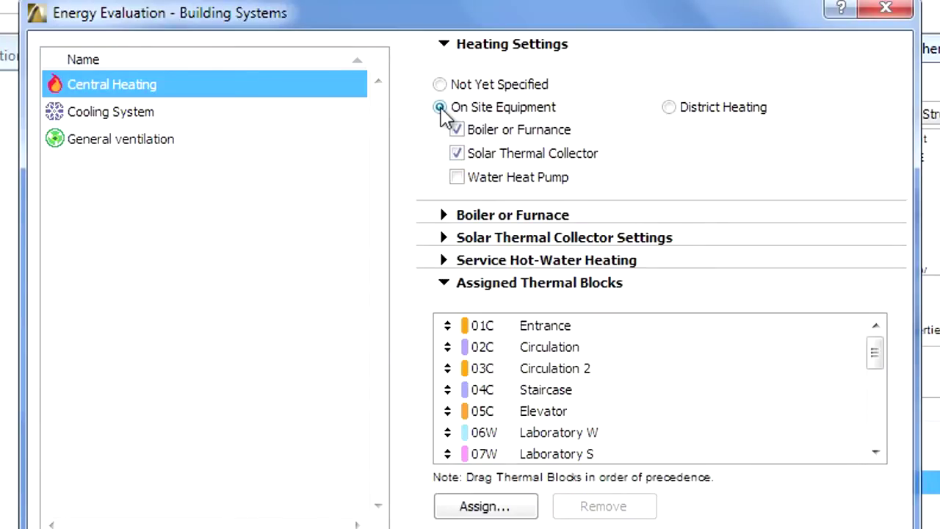
click(443, 214)
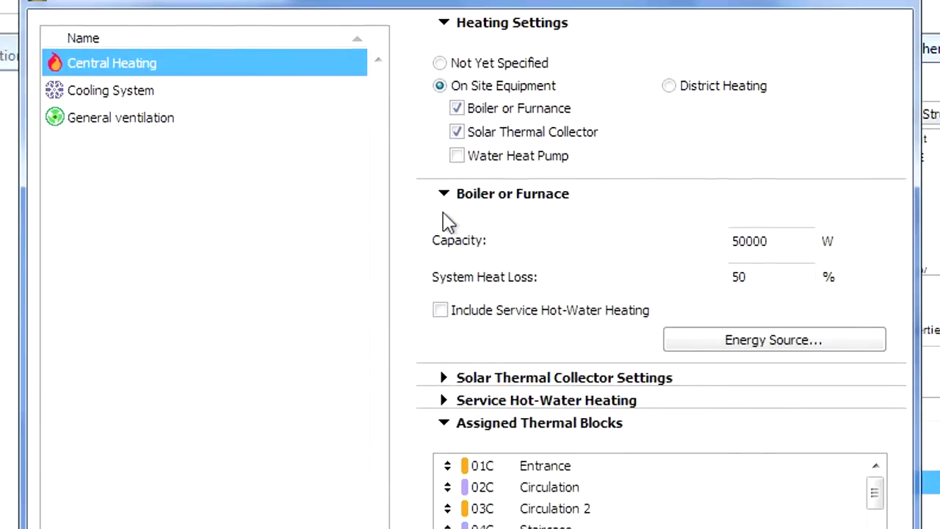
click(445, 379)
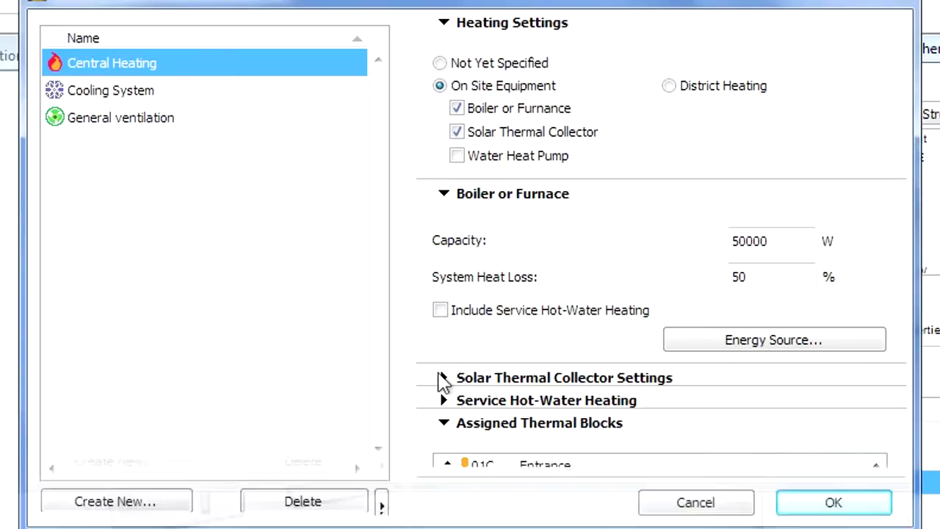
click(444, 379)
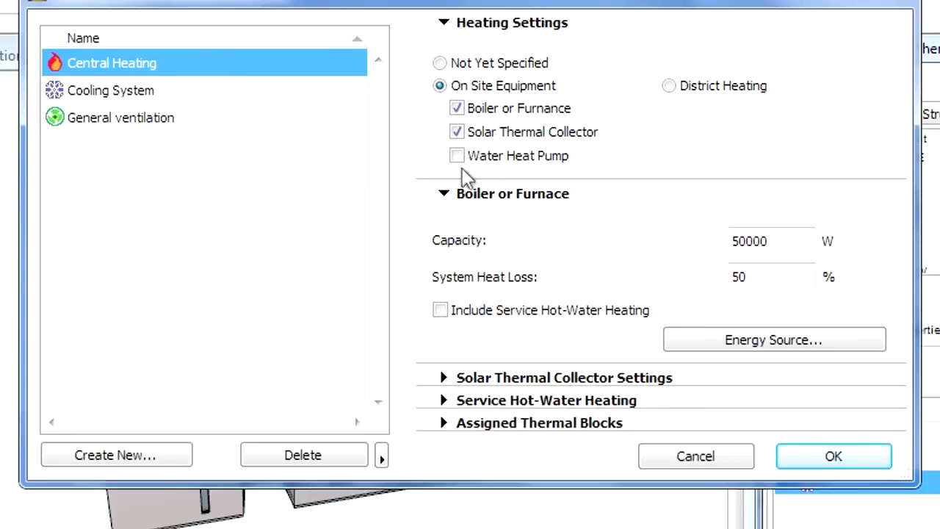
click(443, 194)
click(445, 238)
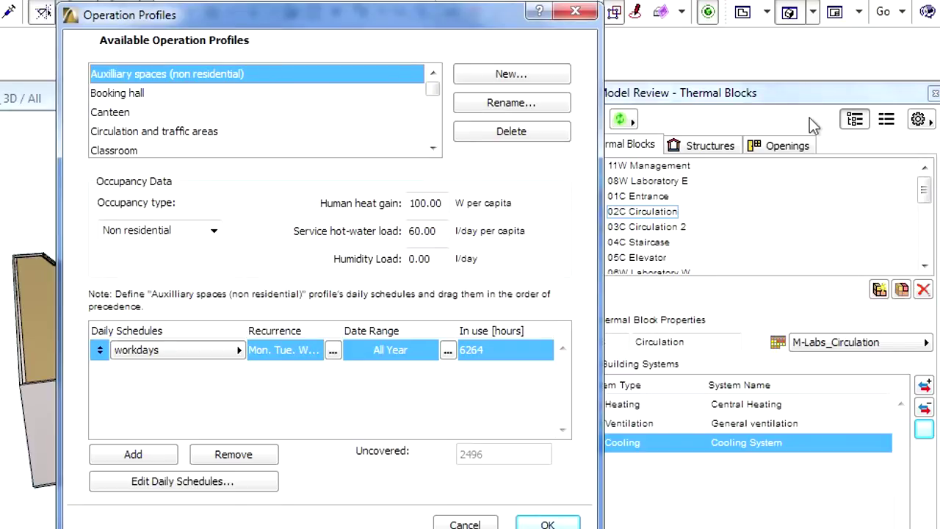
Edit the Auxiliary spaces workdays schedule in the Daily Profile Editor
click(145, 482)
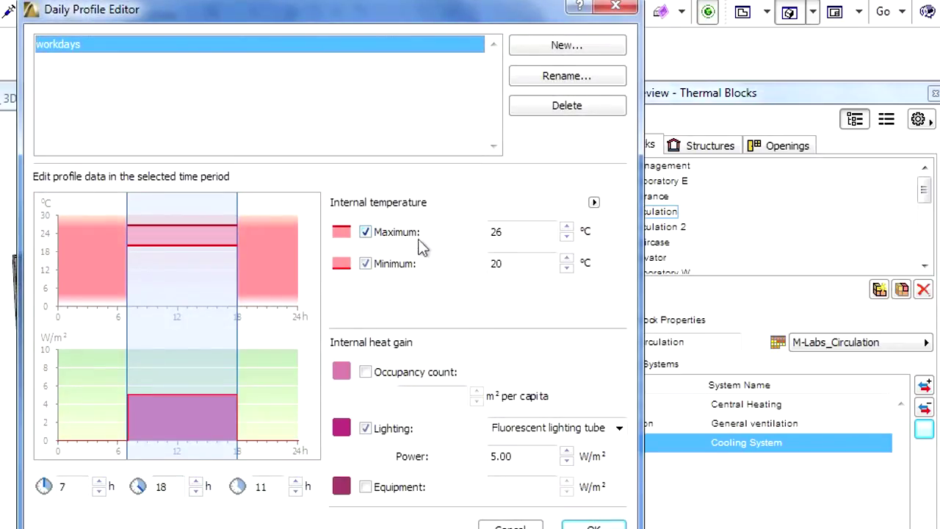
Select periods on the chart and set the workday period to run 7–18 h
click(174, 245)
click(98, 250)
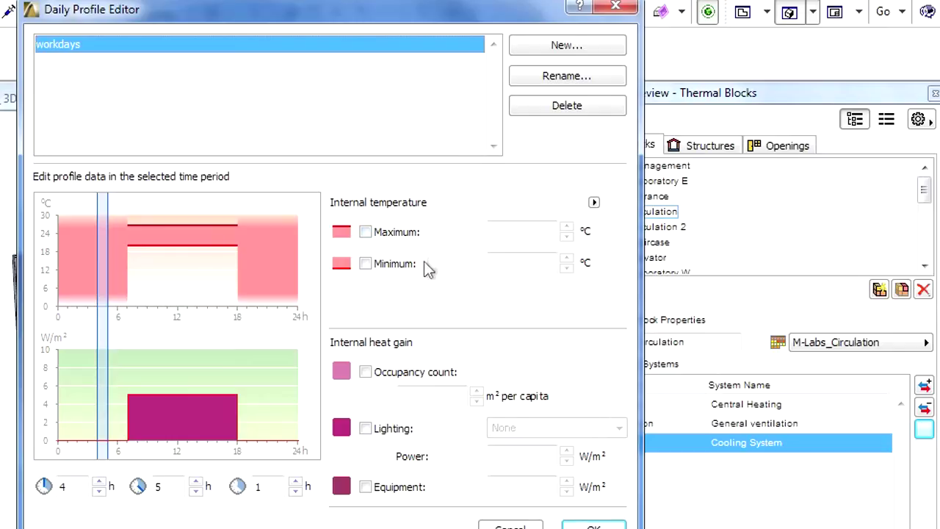
click(170, 256)
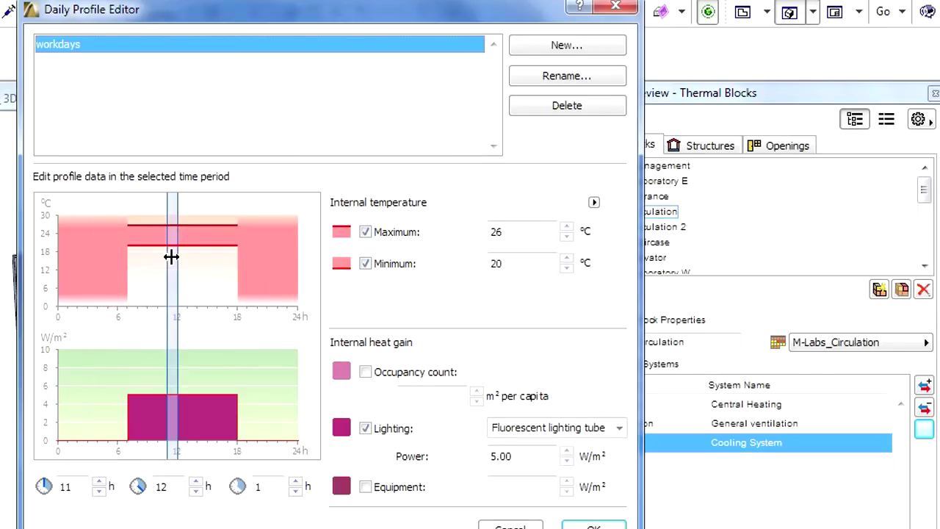
click(130, 258)
drag(131, 258, 230, 257)
drag(229, 257, 135, 257)
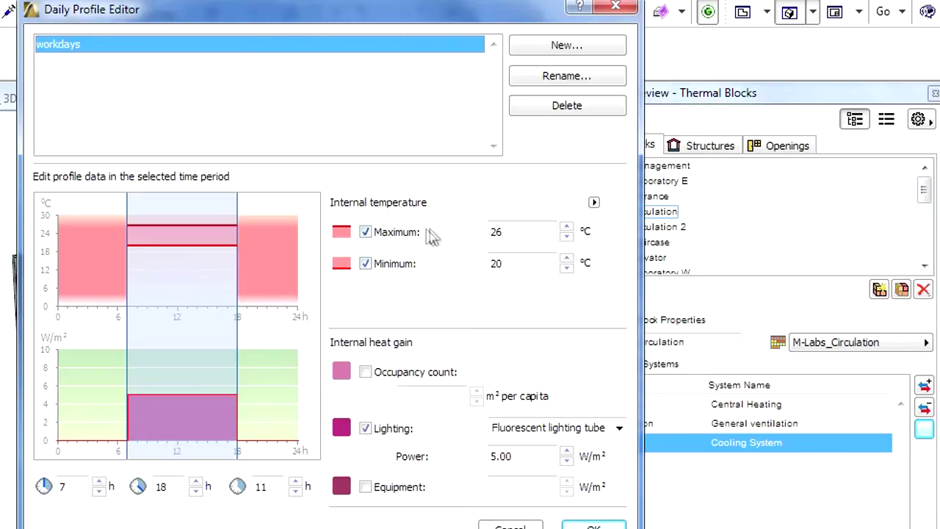
Try a 22 °C maximum and toggle the limit, leaving the maximum at 26 °C
click(566, 237)
click(567, 237)
click(567, 237)
click(566, 236)
click(566, 227)
click(566, 227)
click(566, 227)
click(567, 227)
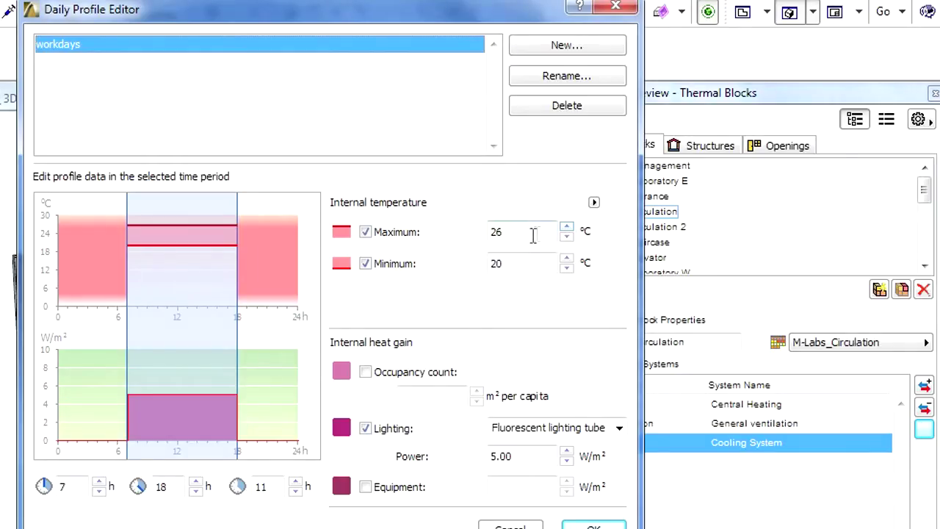
click(367, 232)
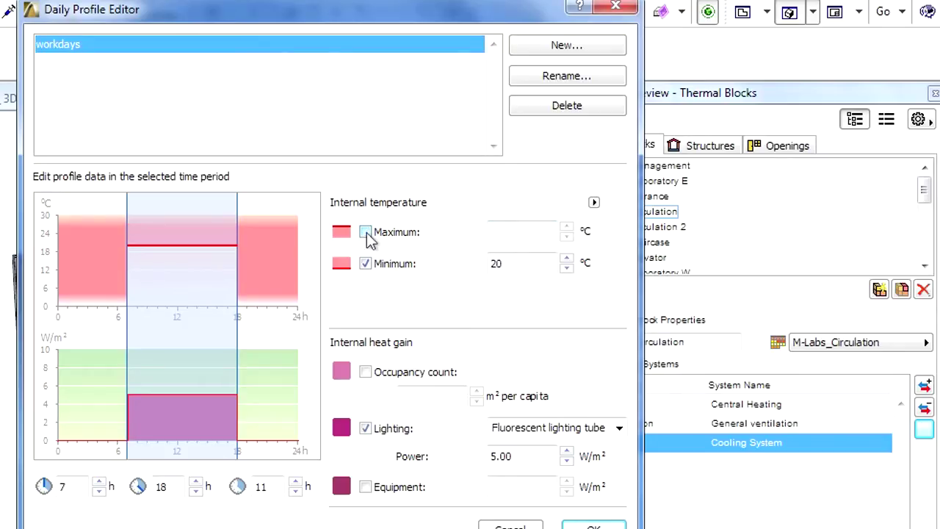
click(367, 232)
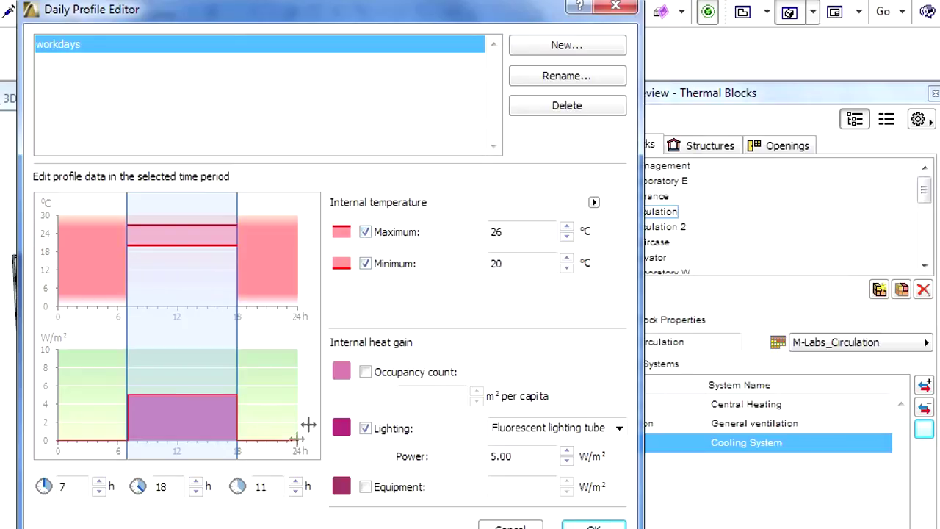
Try ending the period at 14 h, restore 18 h, and accept the schedule
click(197, 491)
click(197, 492)
click(197, 492)
click(197, 492)
click(196, 482)
click(197, 482)
click(197, 482)
click(197, 482)
click(586, 525)
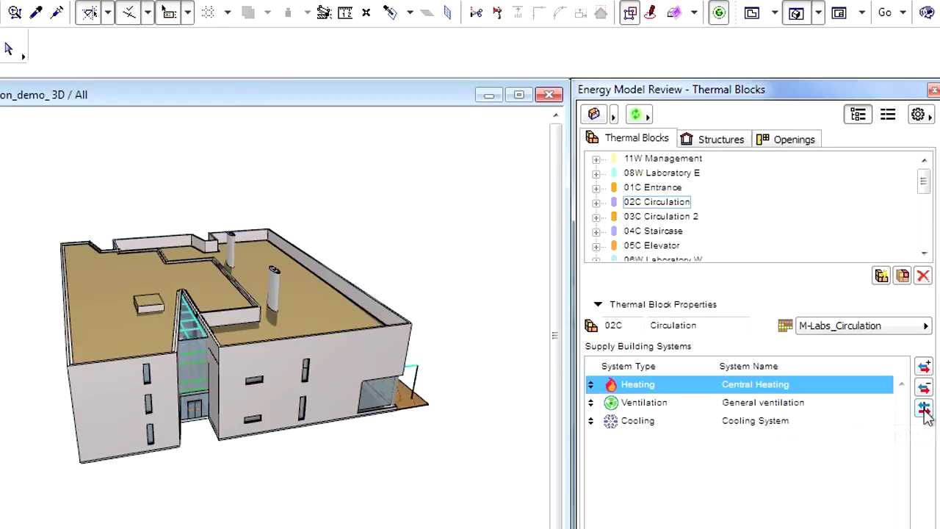
Set General ventilation to Mechanical, Supply and Exhaust, and open its Operation Schedule
click(924, 409)
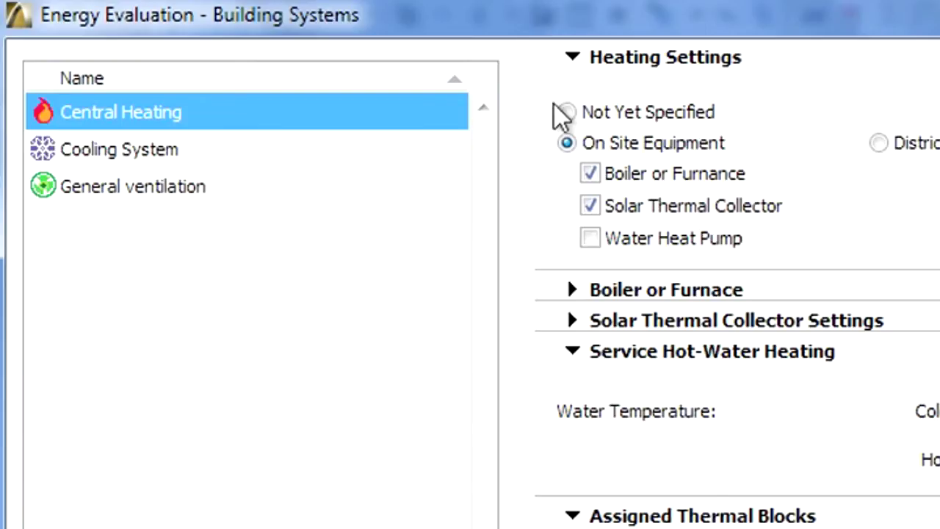
click(41, 185)
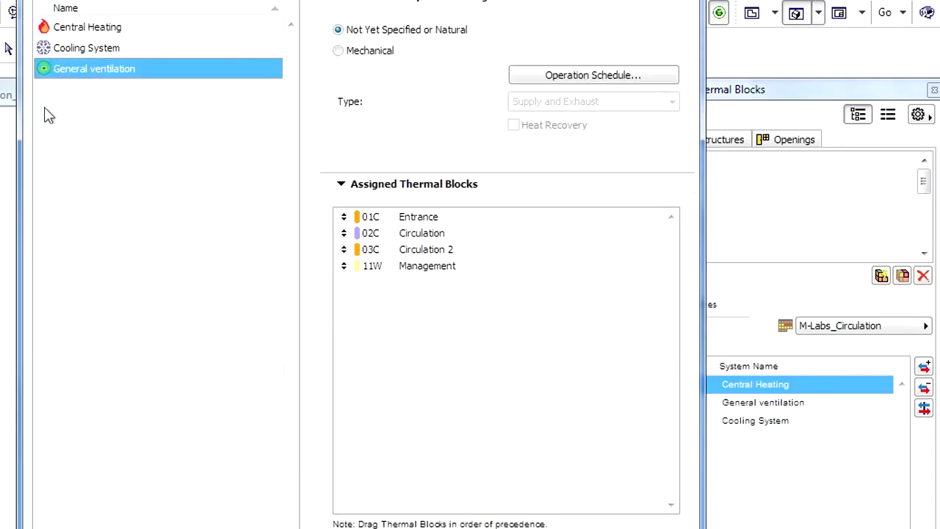
click(338, 50)
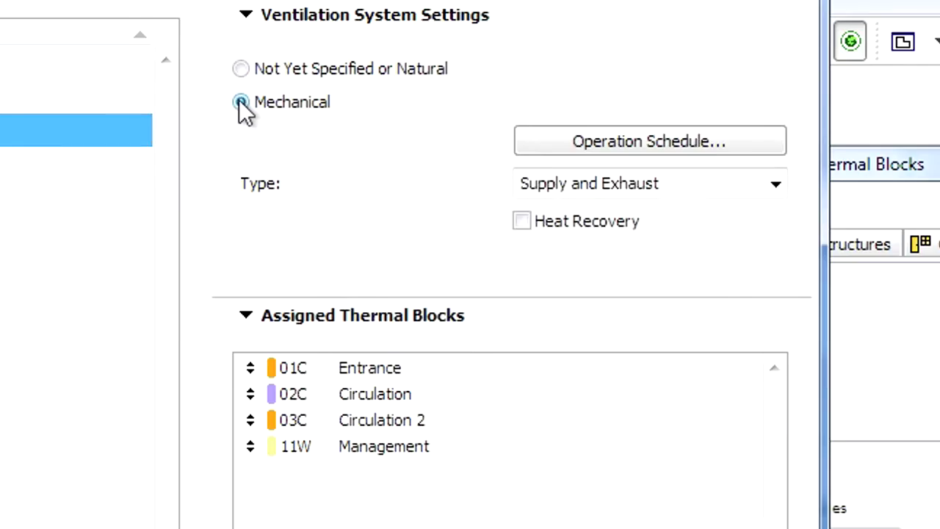
click(628, 183)
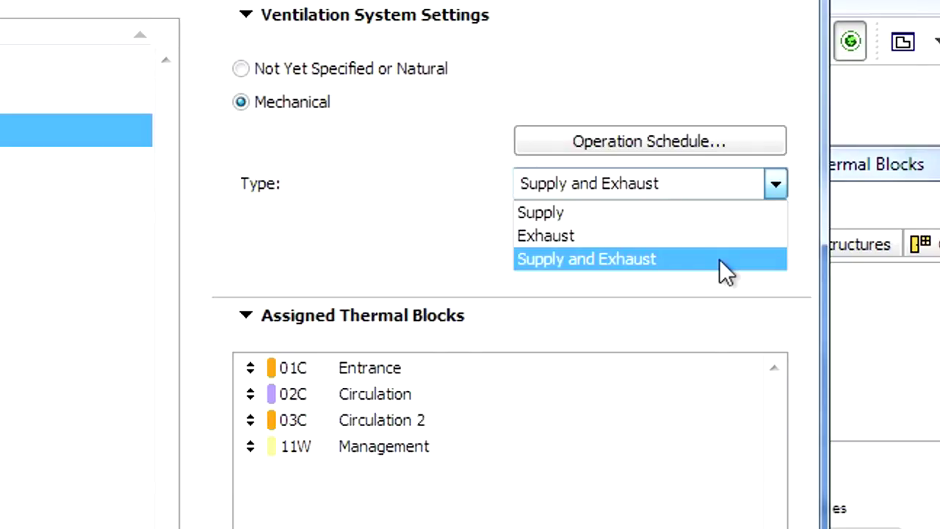
click(682, 256)
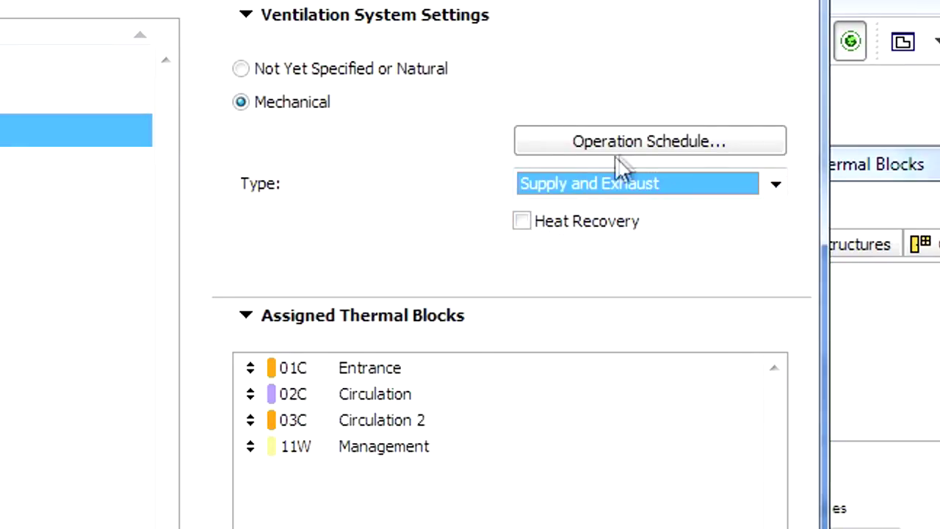
click(635, 141)
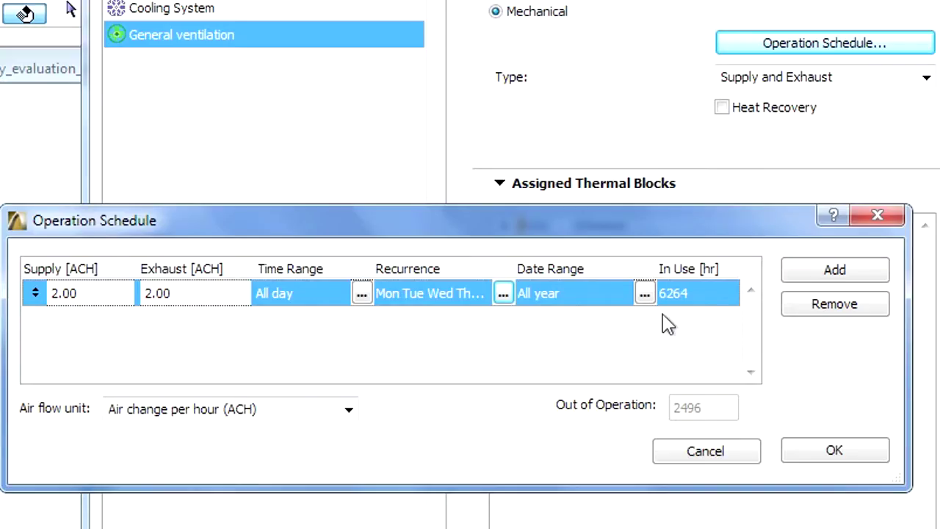
Add a second schedule period with supply and exhaust rates of 1.00
click(801, 276)
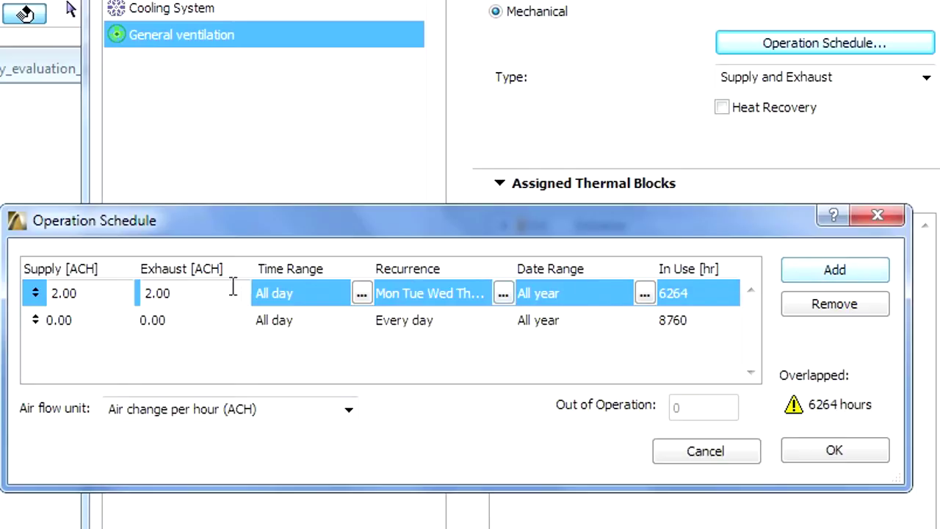
click(98, 320)
click(98, 320)
double_click(98, 320)
text(1)
double_click(189, 321)
text(1)
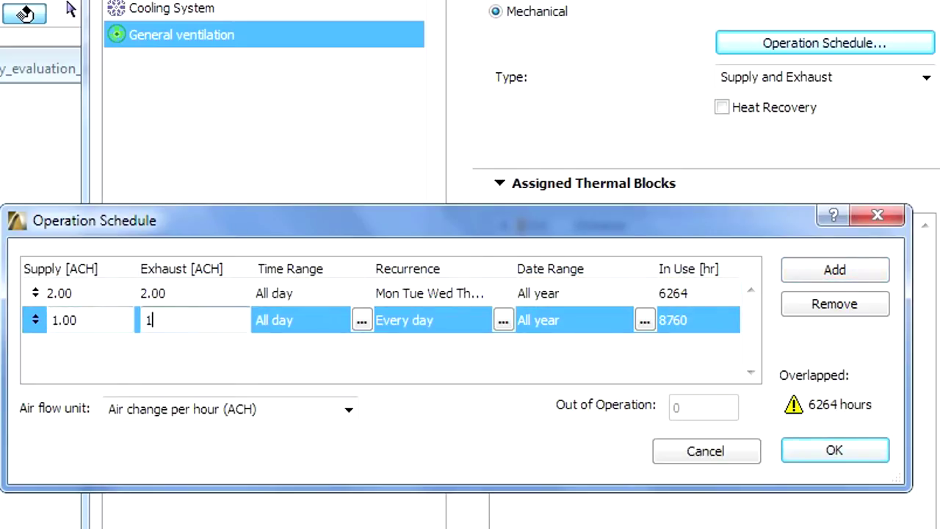
key(Return)
Set the period's recurrence to Monday–Friday, keep ACH units, and confirm the schedule
click(505, 322)
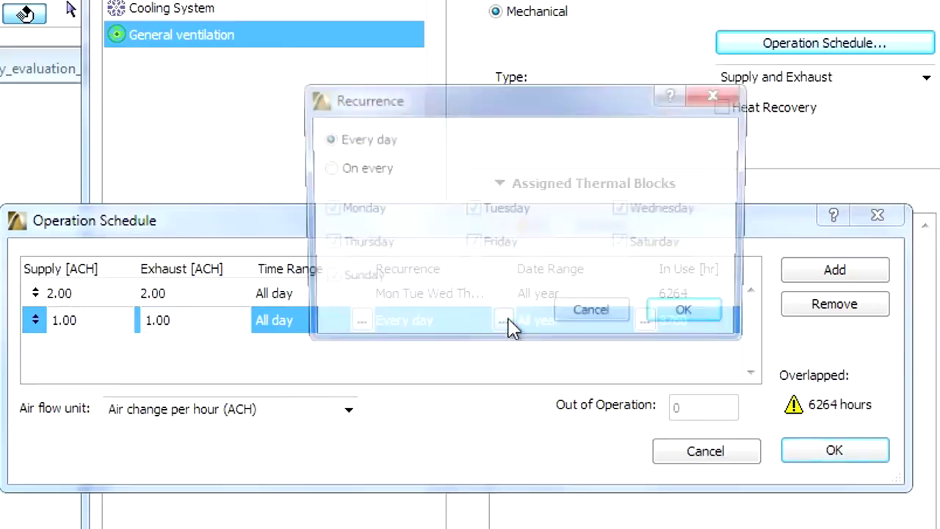
click(362, 172)
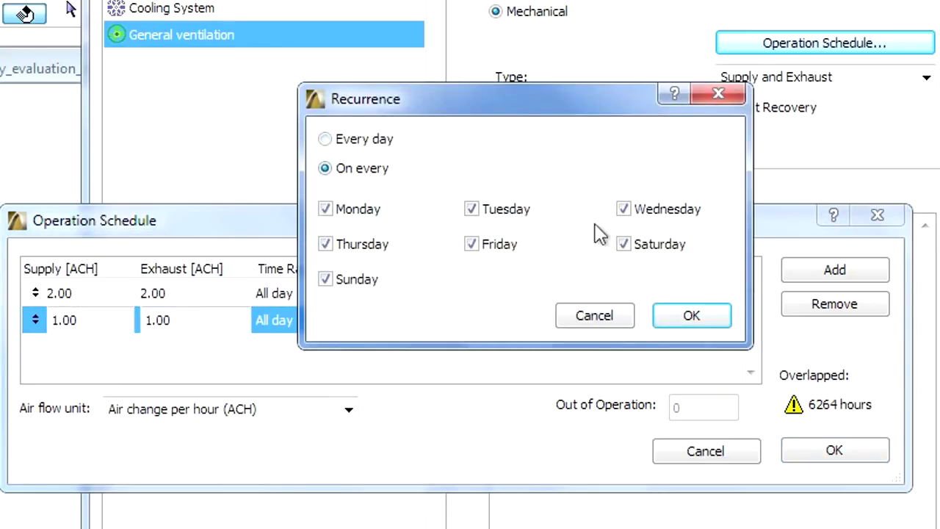
click(625, 246)
click(356, 287)
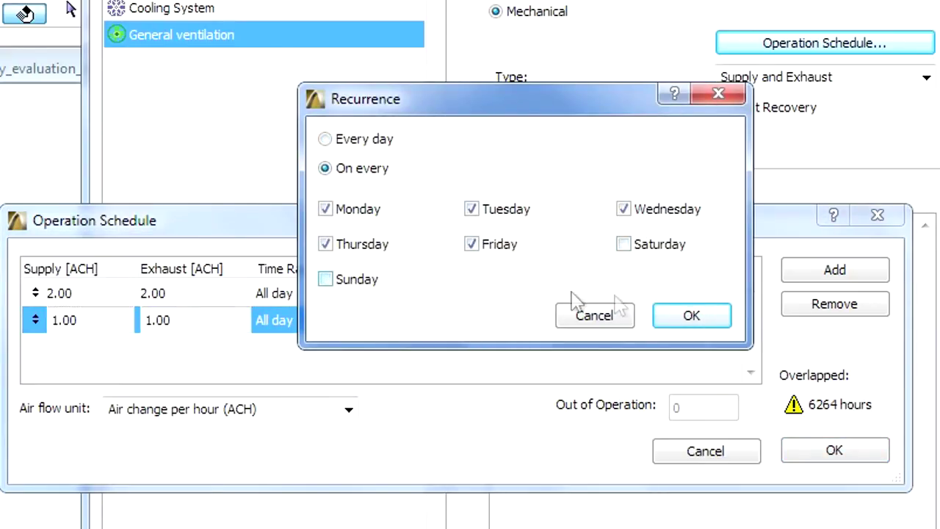
click(680, 316)
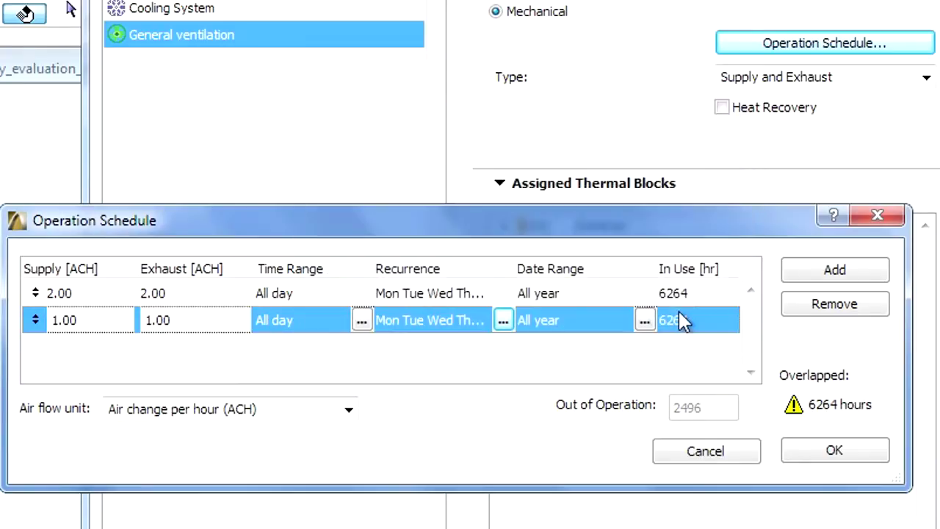
click(350, 412)
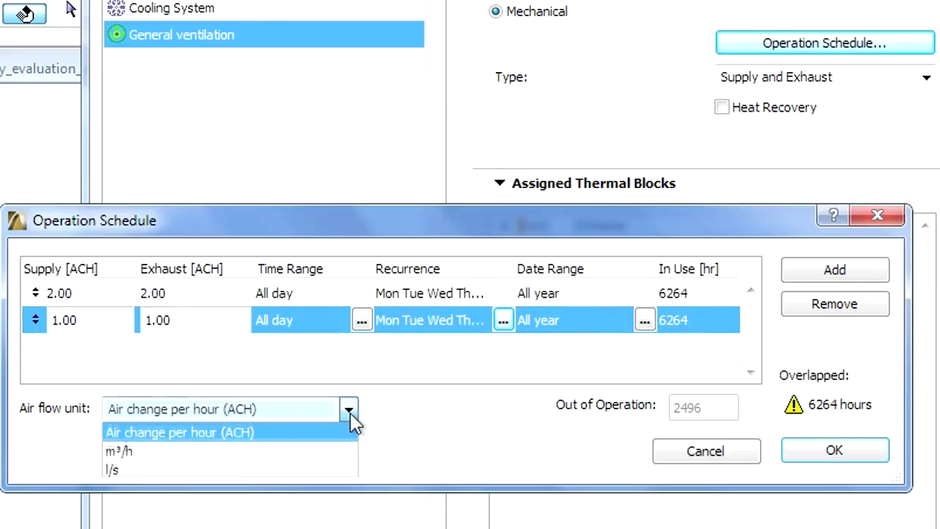
key(Up)
key(Up)
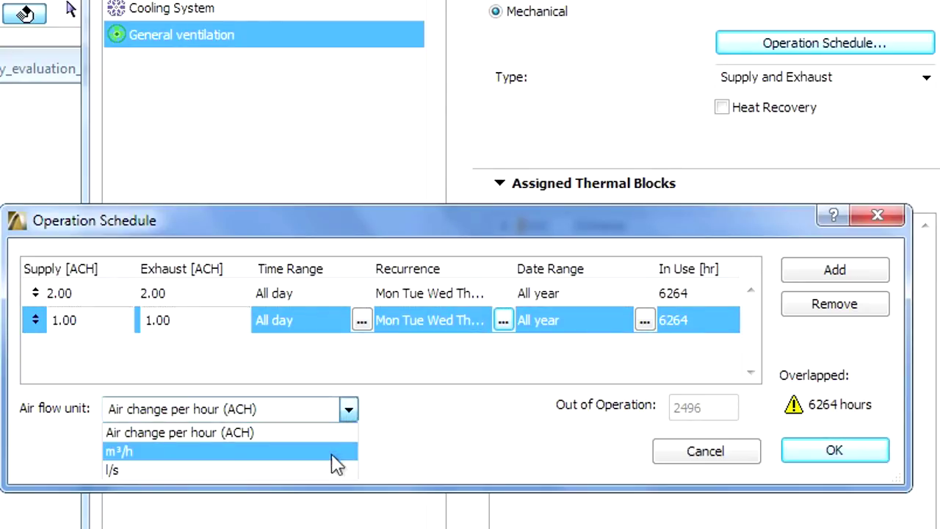
key(Return)
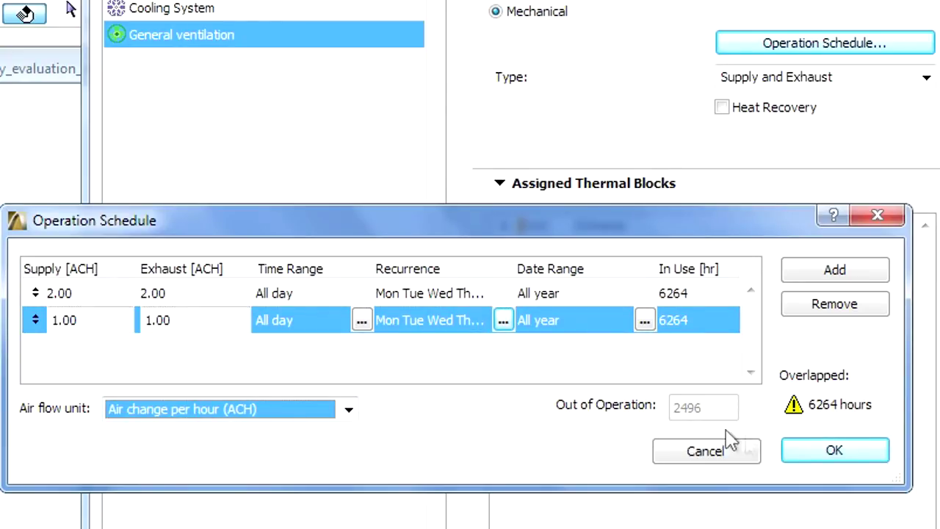
click(799, 450)
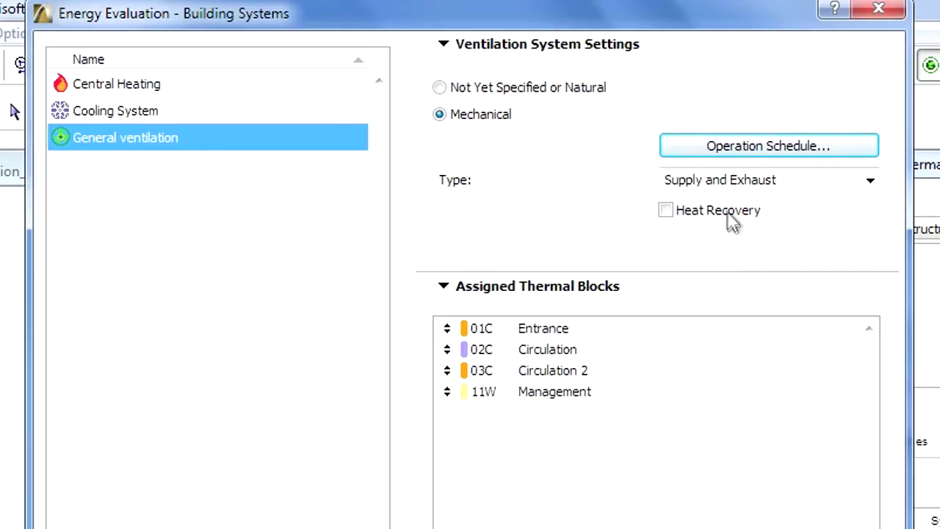
Enable Heat Recovery for General ventilation, then reopen the Building Systems settings
click(666, 211)
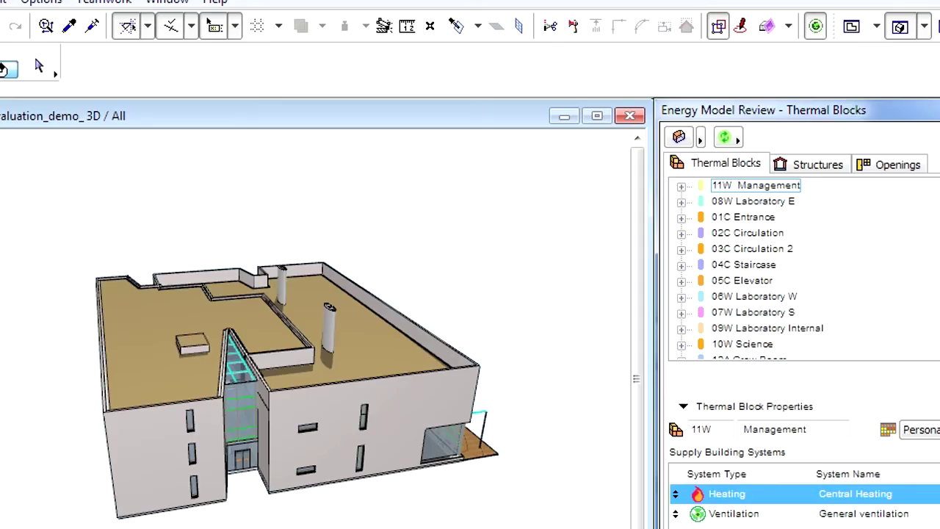
click(819, 493)
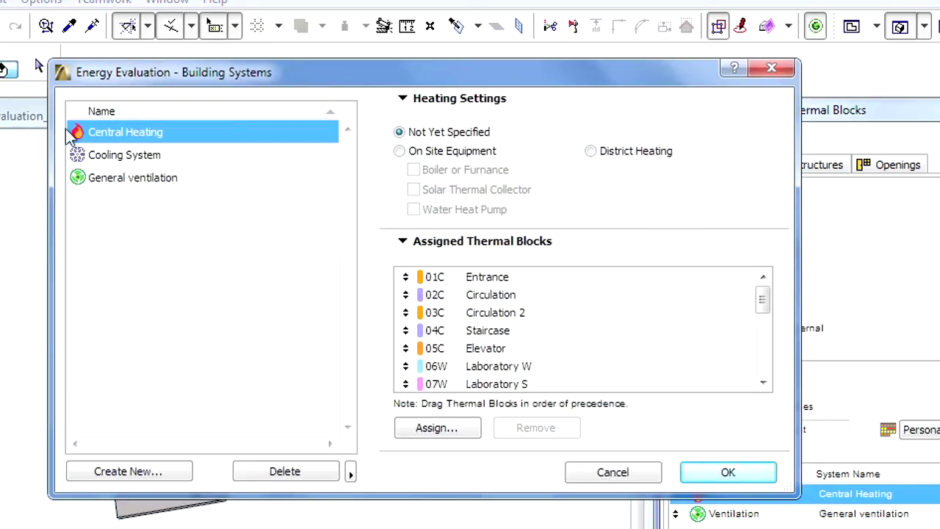
Set Central Heating to On Site Equipment, reviewing the boiler, solar collector and hot-water sections
click(400, 153)
click(402, 240)
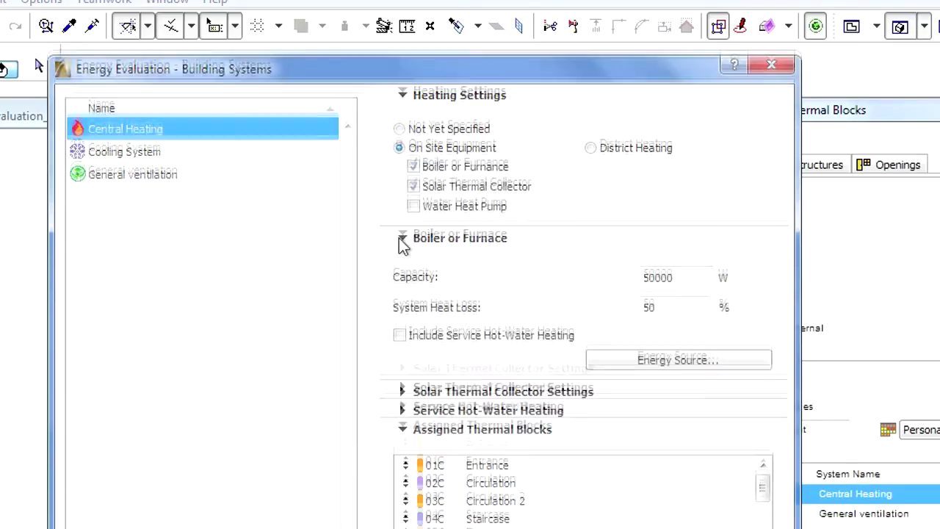
click(402, 233)
click(402, 248)
click(402, 202)
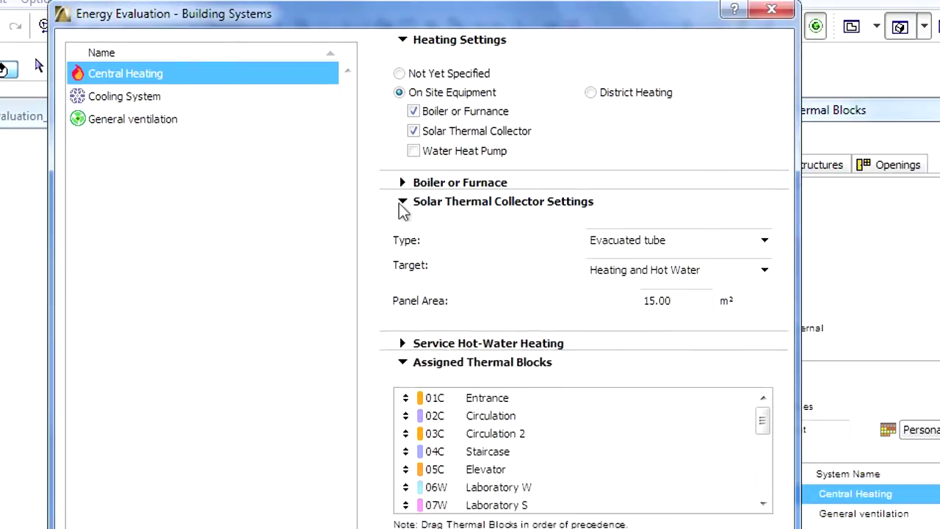
click(403, 220)
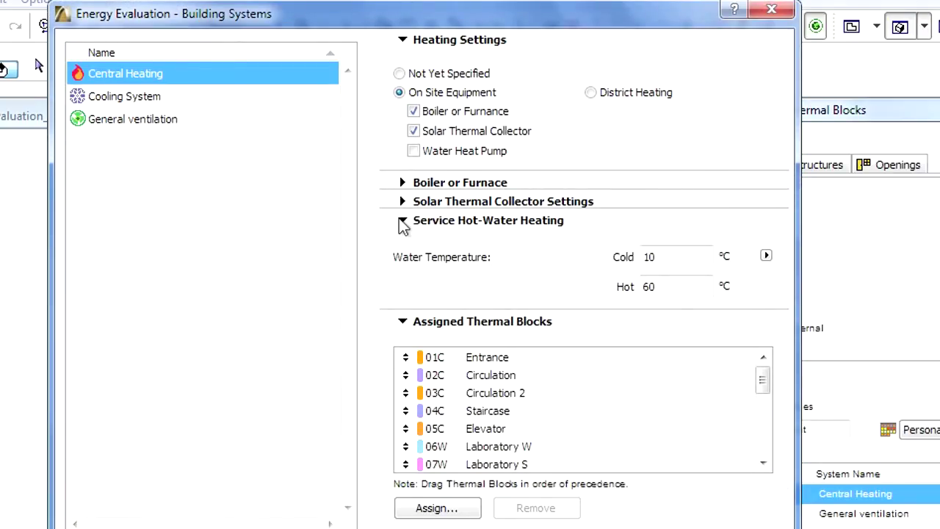
click(403, 222)
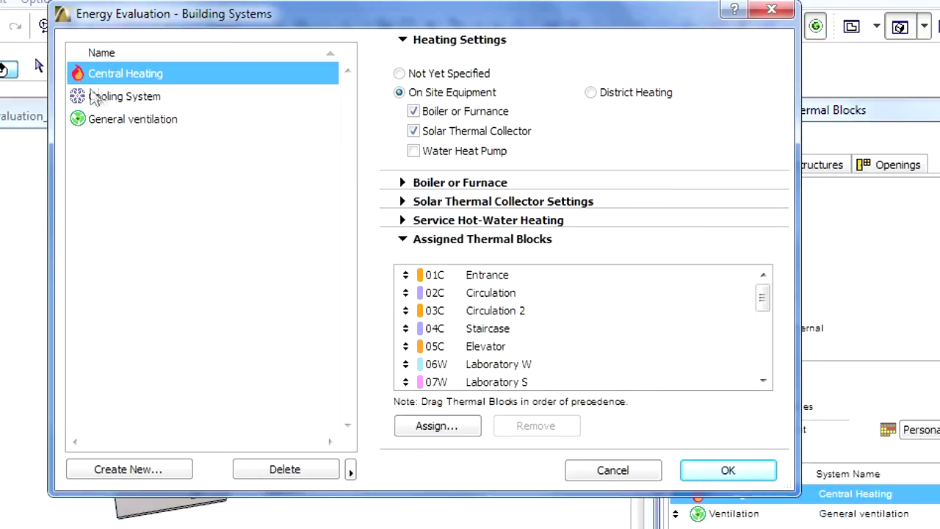
click(132, 119)
Confirm General ventilation as Mechanical Supply and Exhaust and close Building Systems
click(399, 68)
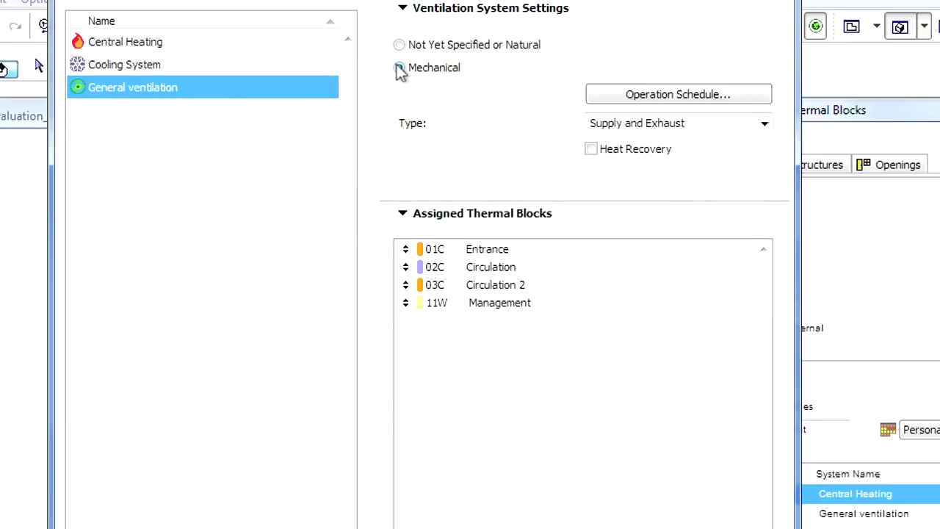
click(715, 125)
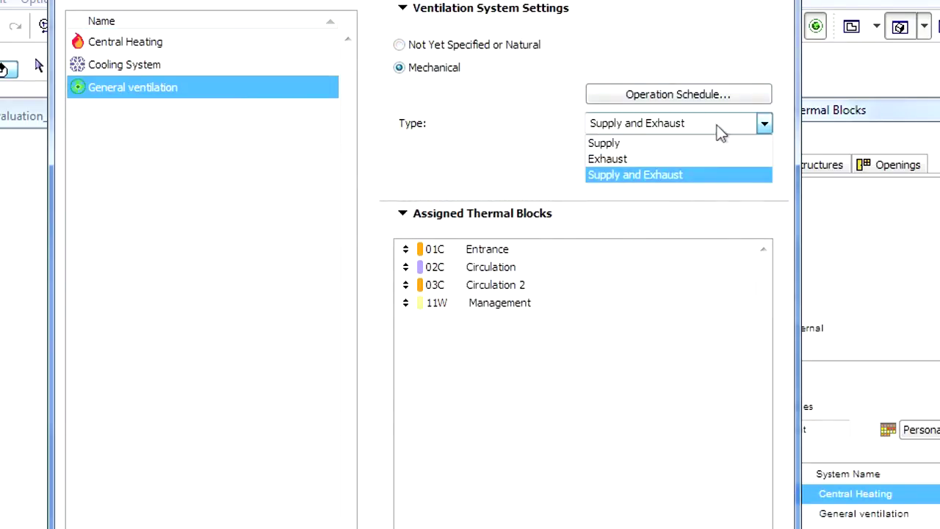
click(718, 129)
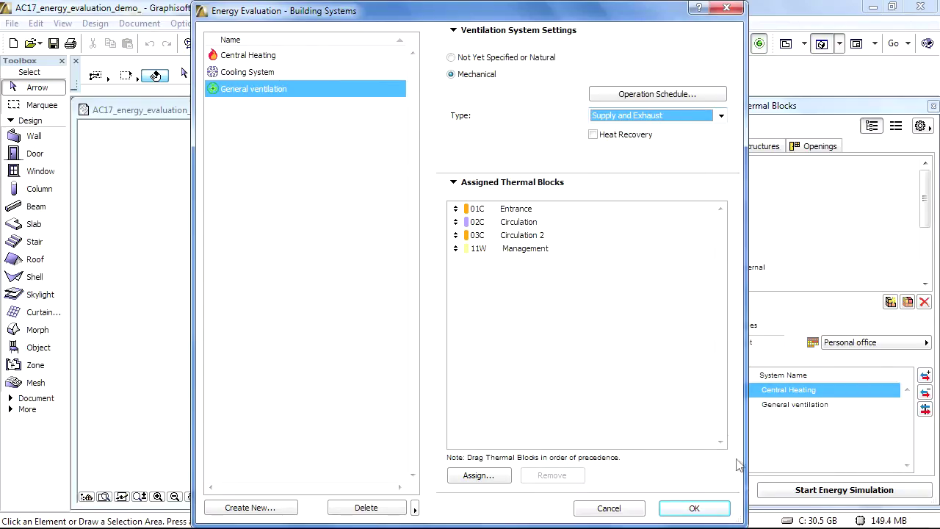
click(694, 508)
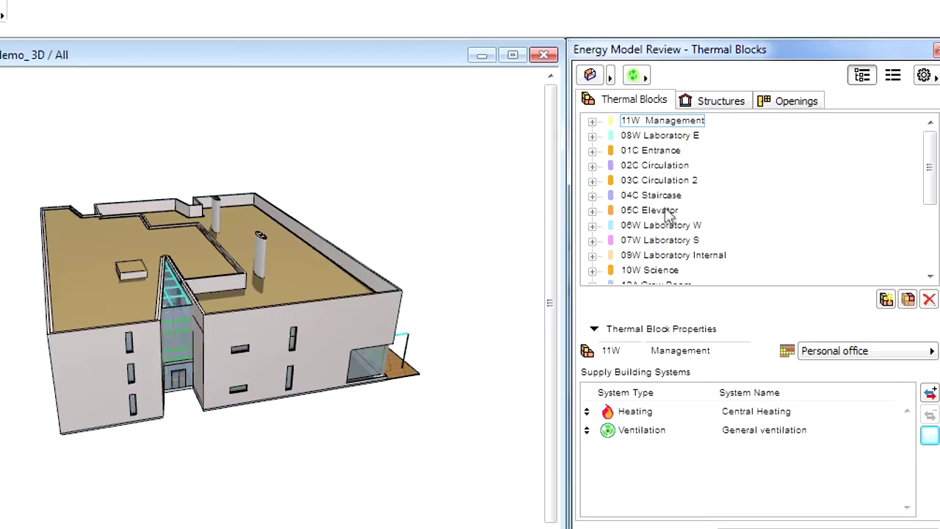
Select the 04C Staircase block and open the Building Systems settings
click(707, 221)
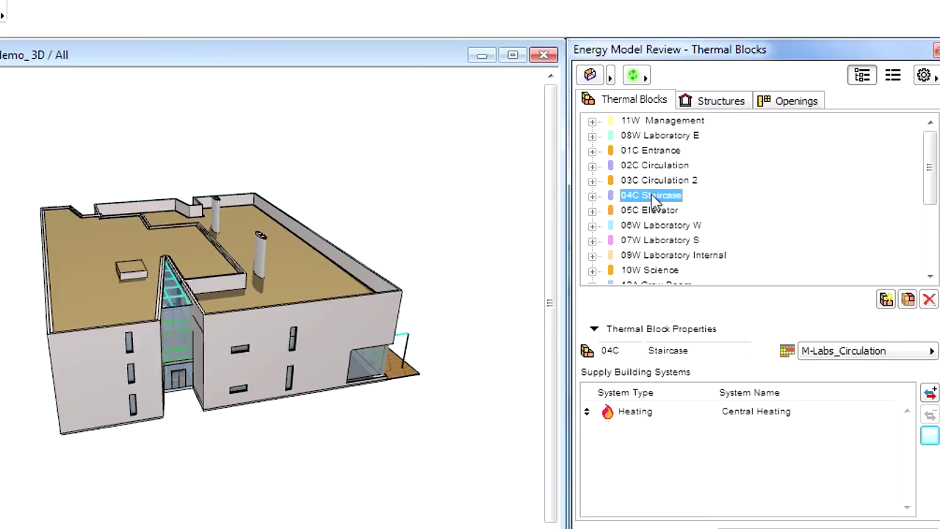
click(930, 437)
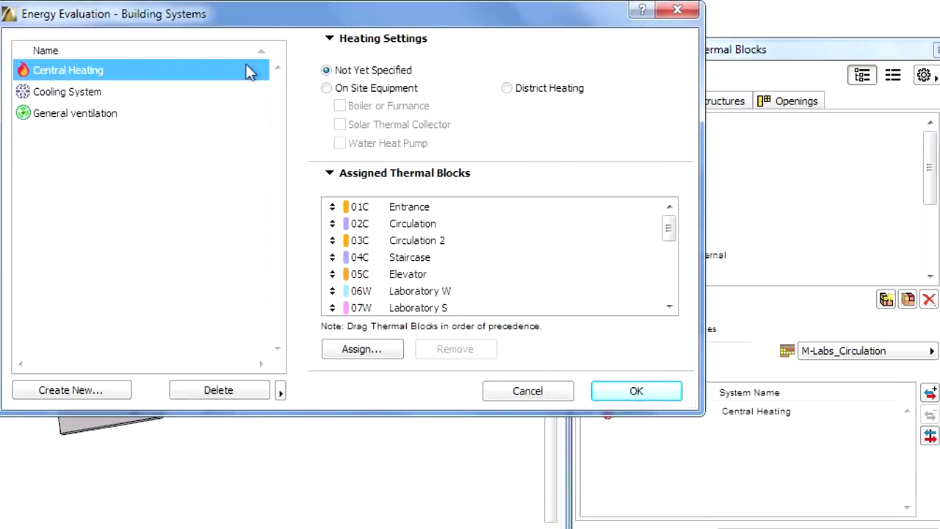
Set General ventilation to Mechanical Supply and Exhaust, then check 01C Entrance's systems
click(37, 94)
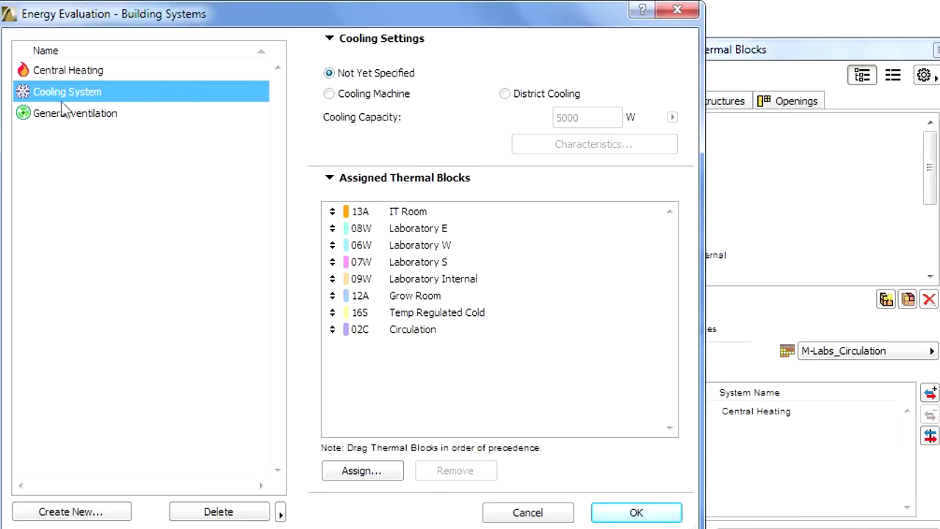
click(28, 113)
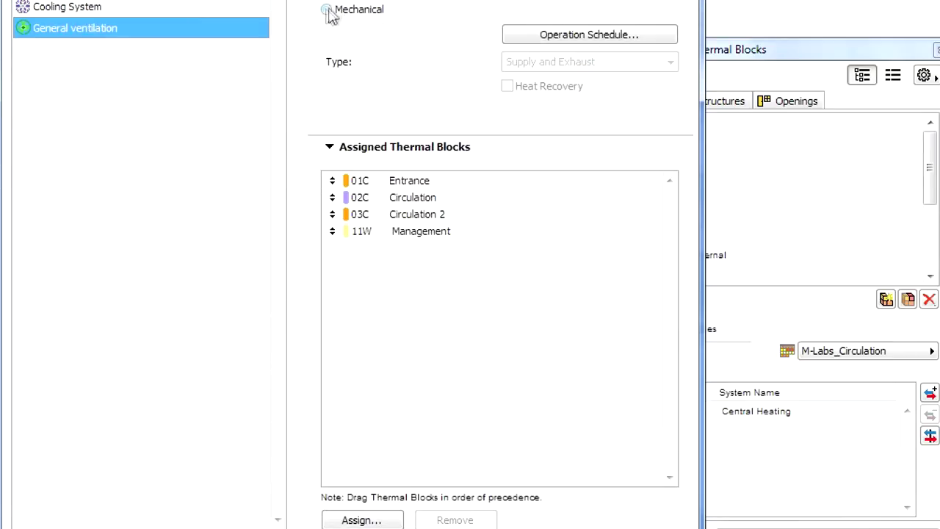
click(327, 10)
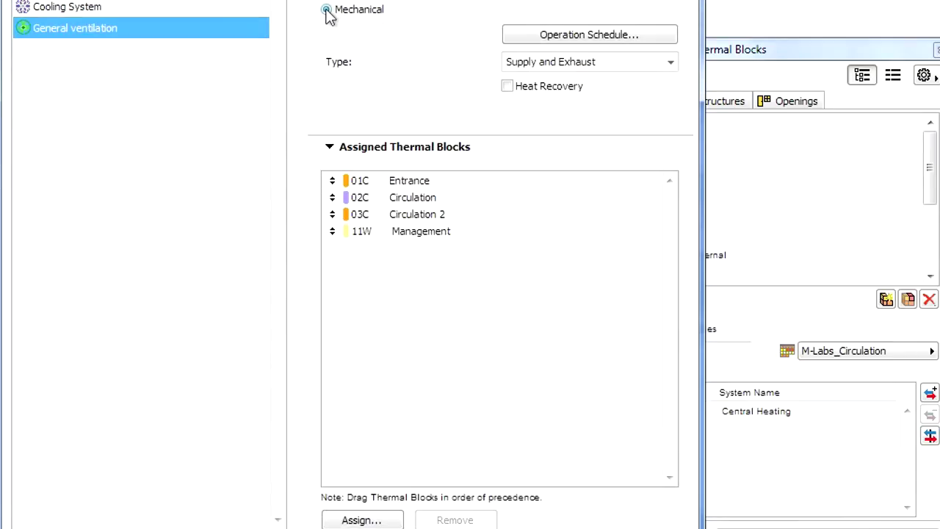
click(574, 64)
click(571, 109)
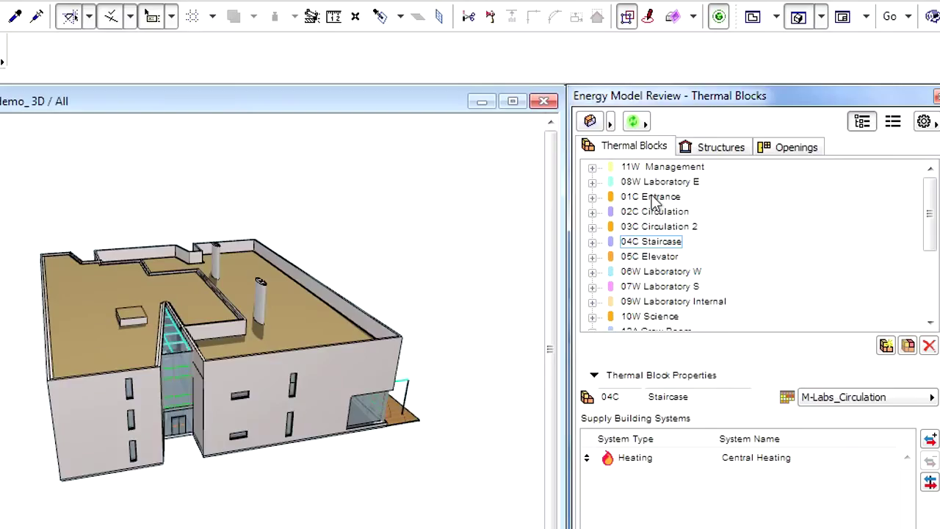
click(656, 198)
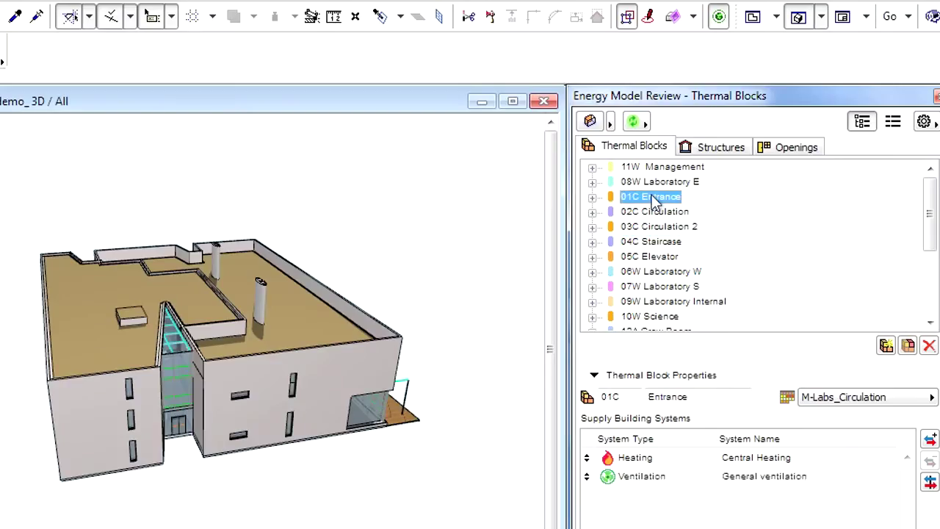
Reopen the Building Systems dialog from the Supply Building Systems list in Energy Model Review
click(929, 483)
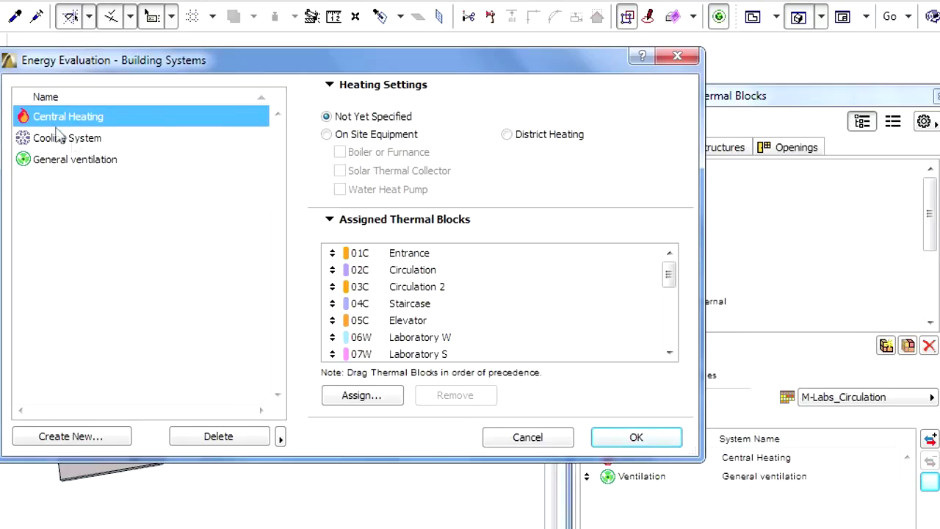
Make General ventilation Natural with an all-year schedule of 1.00 ACH supply and exhaust
click(36, 141)
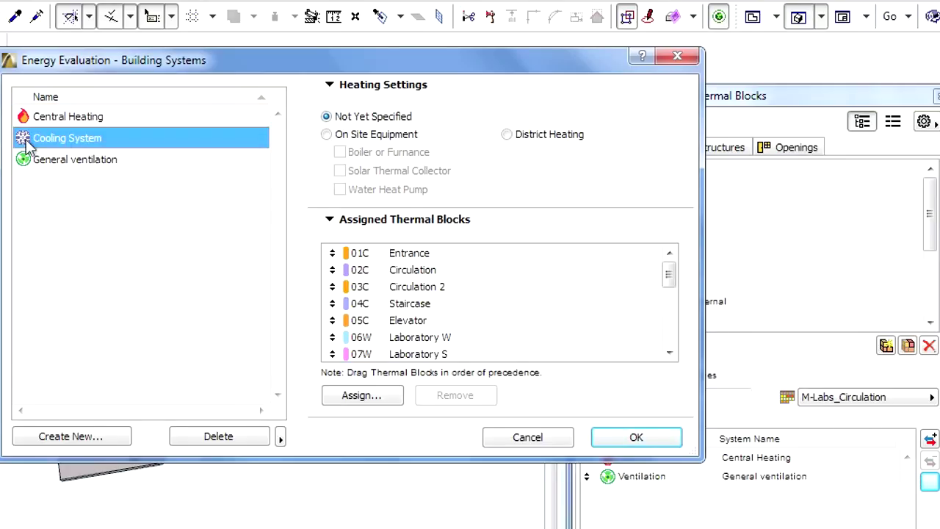
click(33, 160)
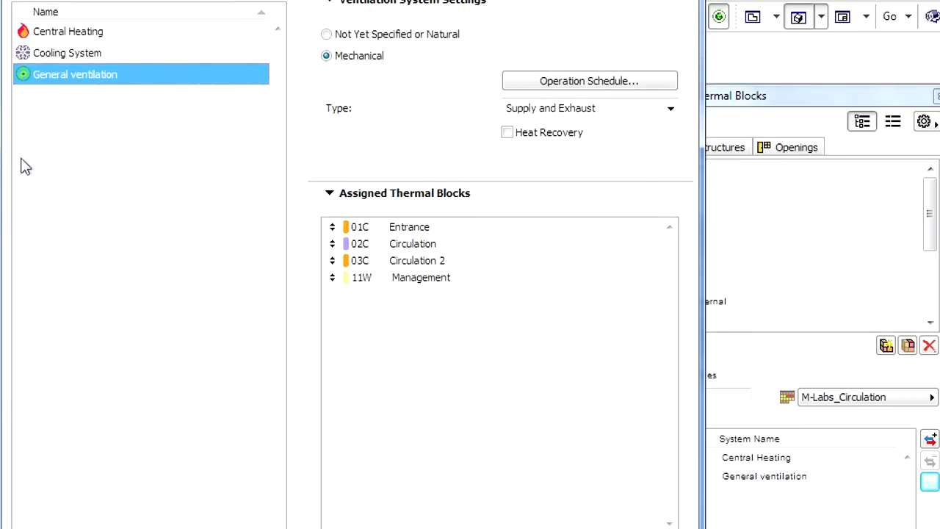
click(388, 36)
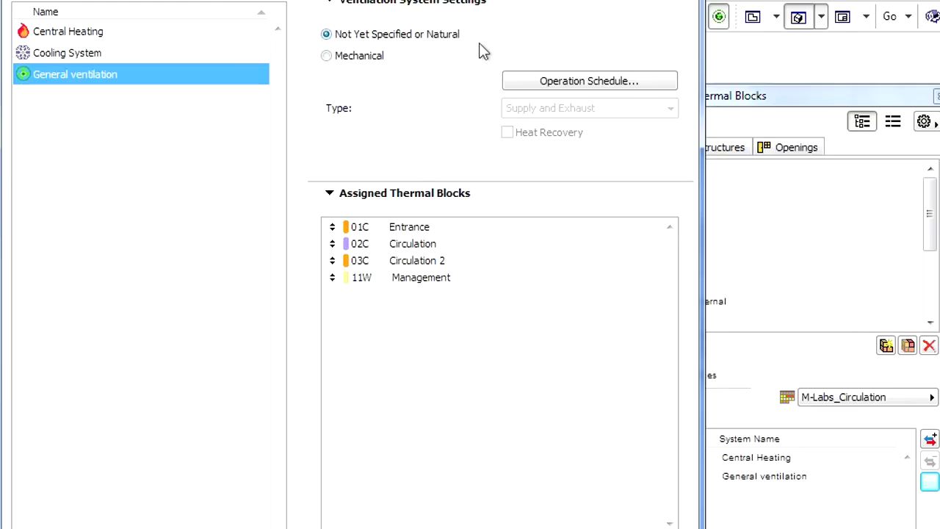
click(590, 81)
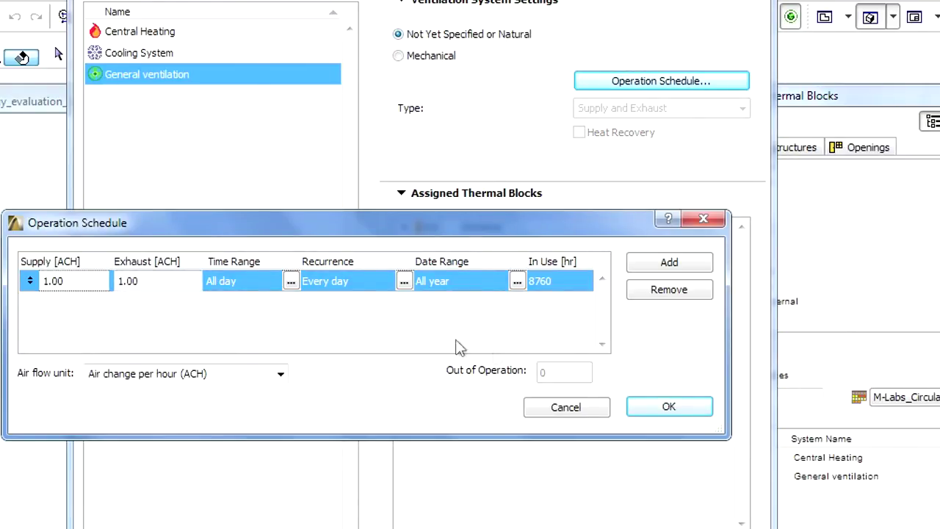
click(670, 408)
scroll(887, 199, up, 2)
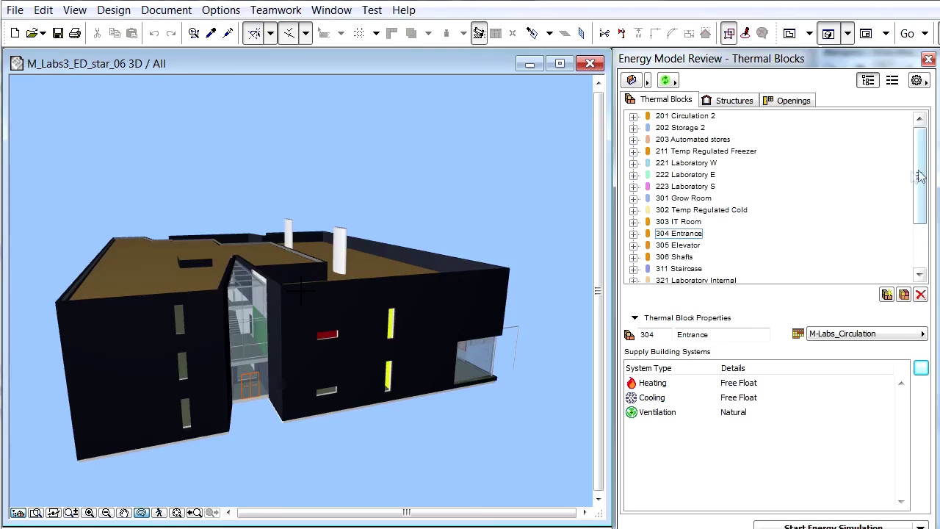
Show the 361 Circulation thermal block in 3D and orbit to view it from several angles
drag(921, 176, 922, 219)
click(682, 257)
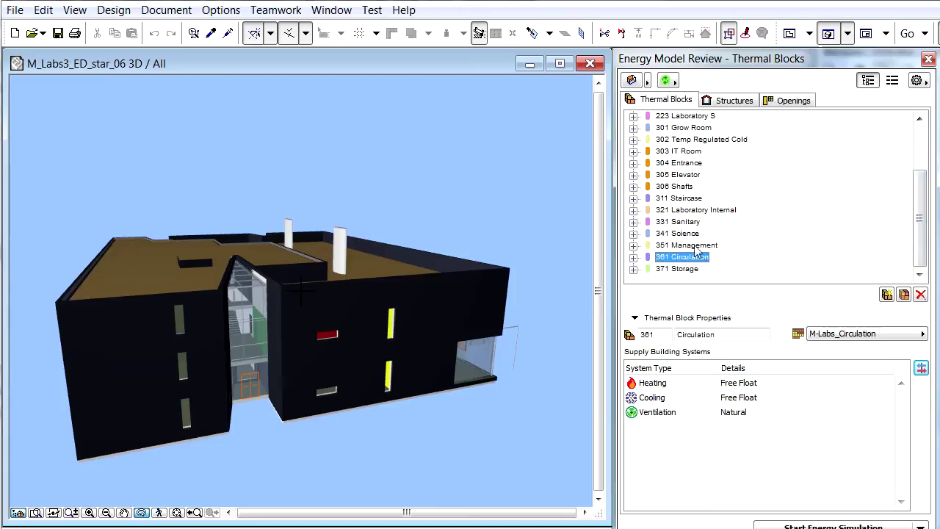
click(631, 80)
mouse_move(378, 225)
mouse_down()
mouse_move(342, 227)
mouse_move(390, 251)
mouse_move(294, 289)
mouse_move(245, 282)
mouse_move(300, 332)
mouse_move(303, 315)
mouse_up()
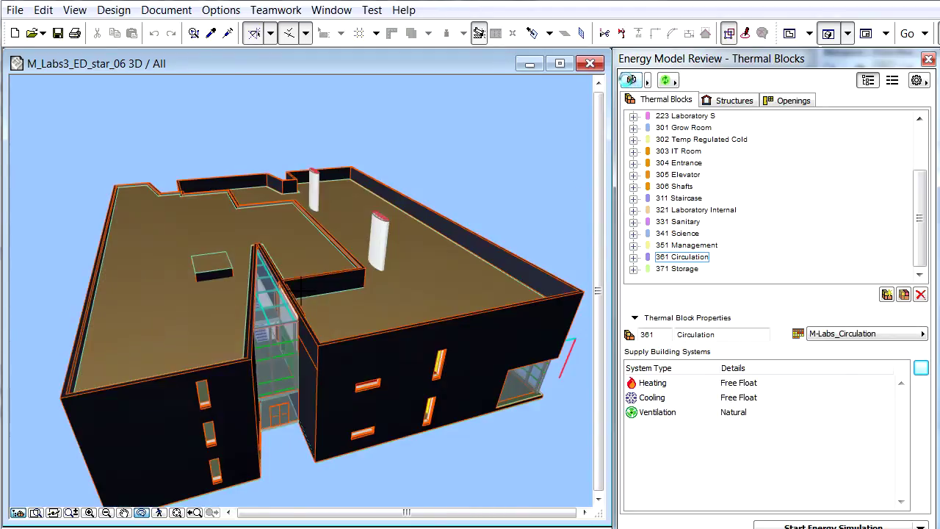
drag(358, 366, 270, 271)
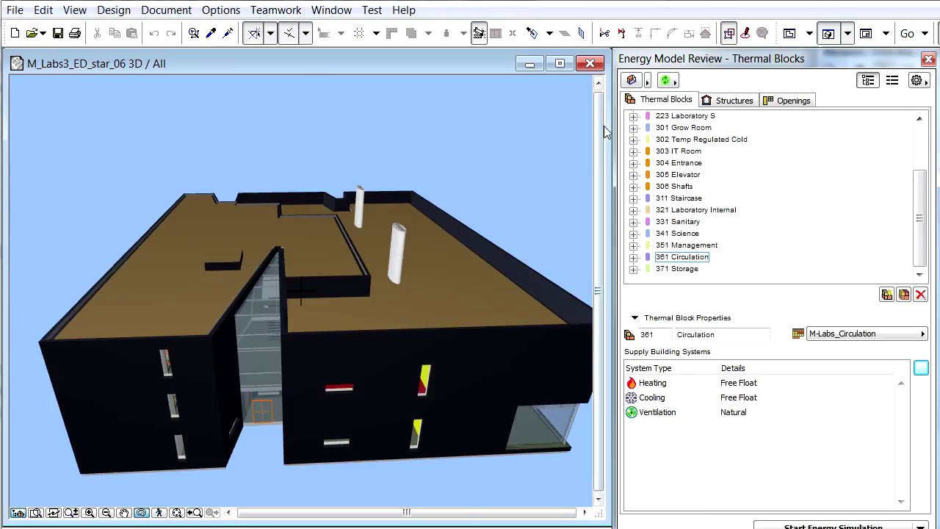
drag(335, 291, 263, 272)
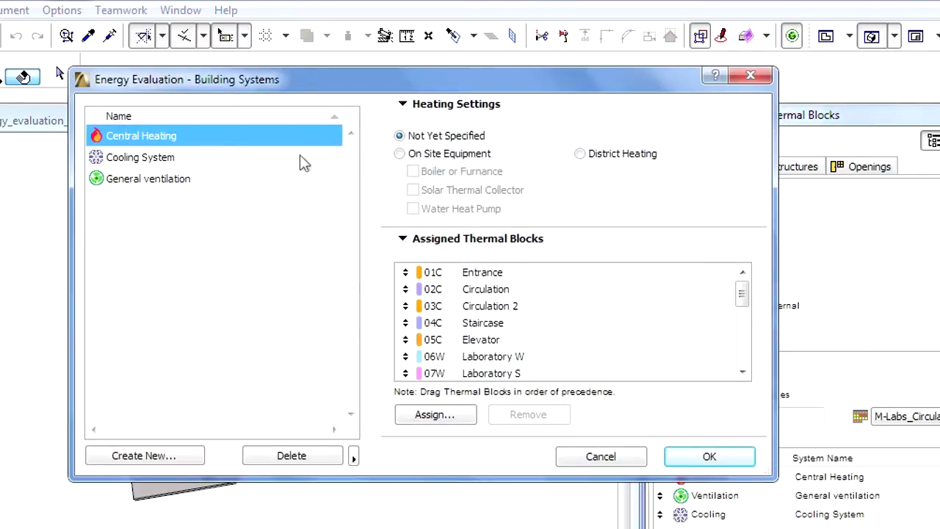
Switch General ventilation to Mechanical and add one all-year, all-day schedule row of 8760 hours
click(110, 157)
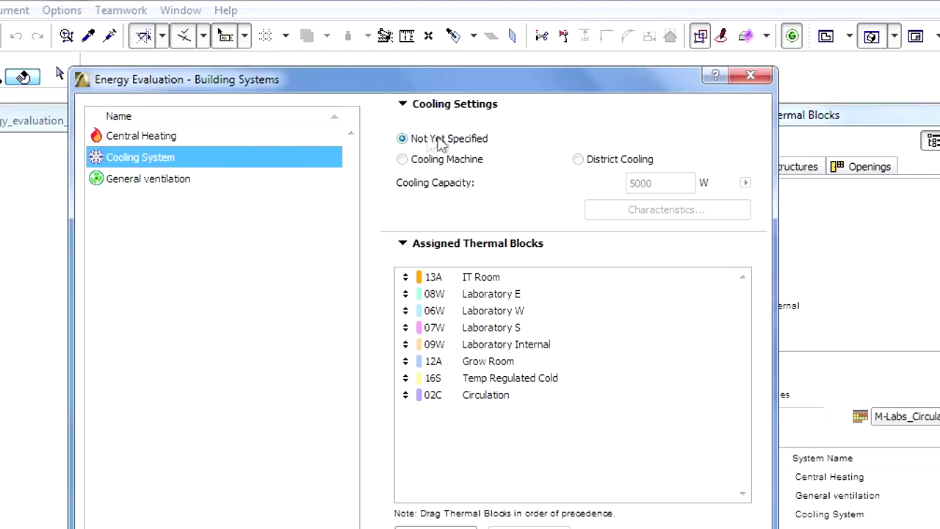
click(97, 180)
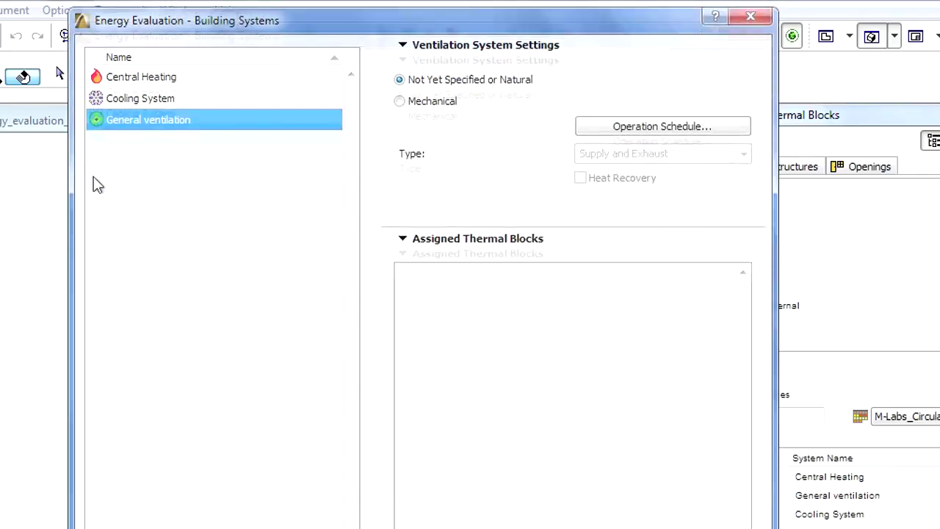
click(412, 78)
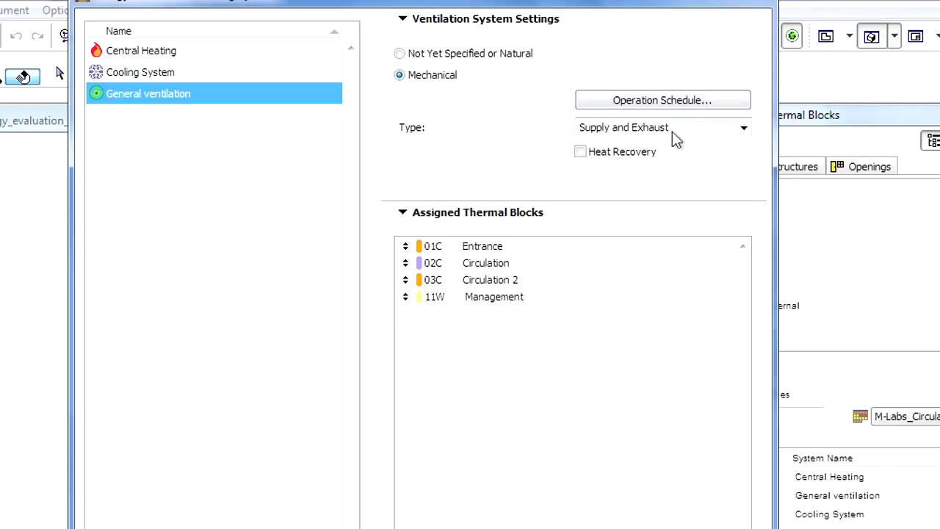
click(671, 100)
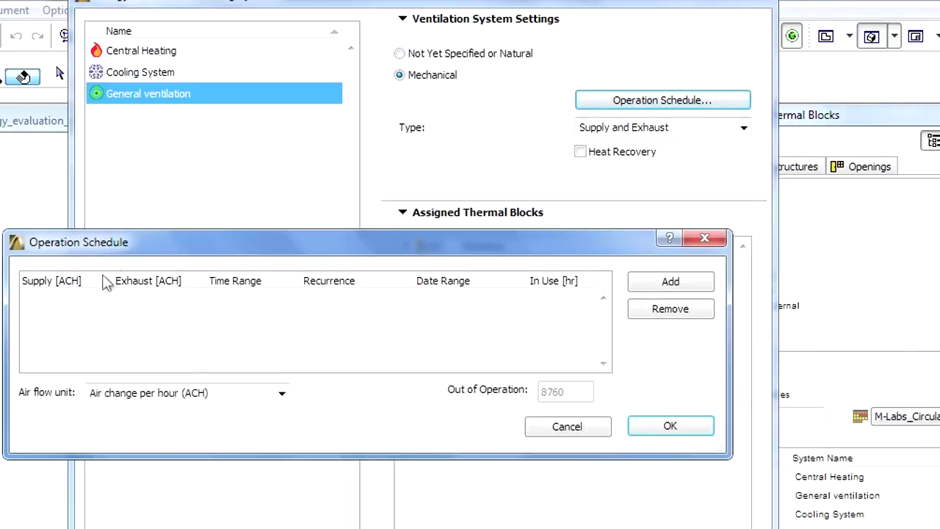
click(668, 282)
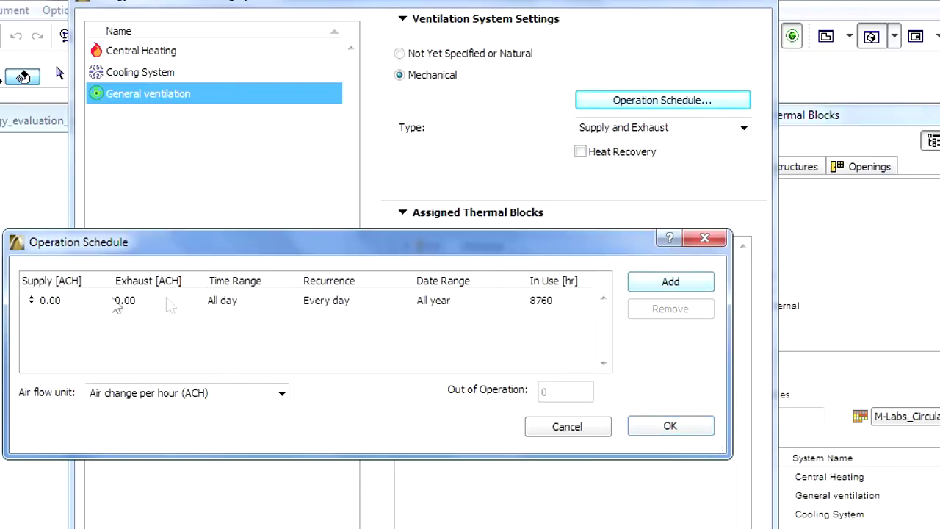